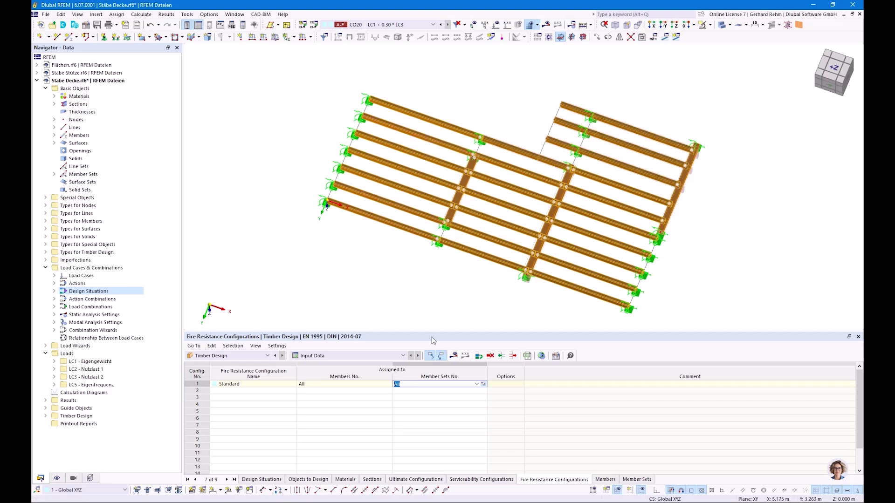
# - Assign the Standard fire resistance configuration to all member sets and review the design configurations assigned to member 21
pyautogui.press('Return')
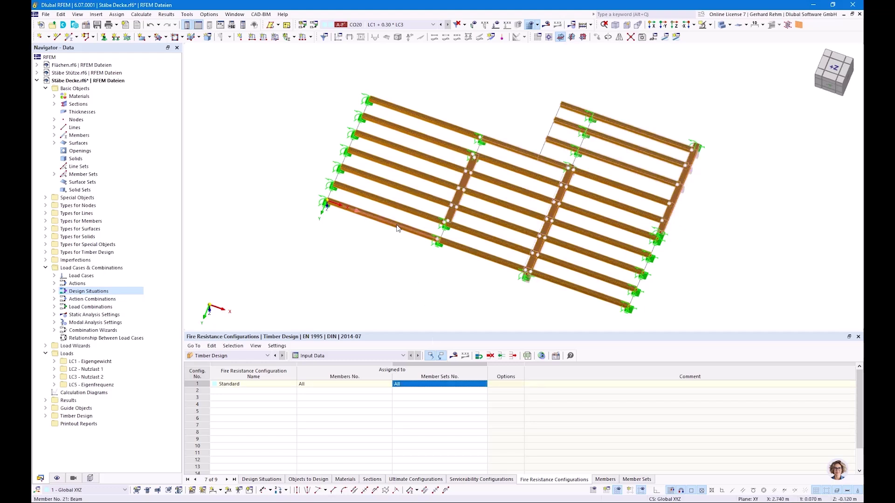
pyautogui.doubleClick(354, 211)
pyautogui.click(335, 114)
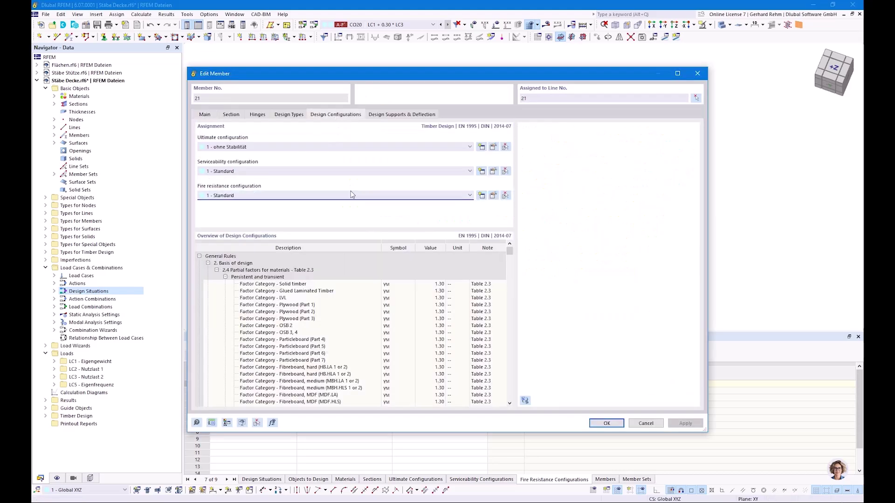
pyautogui.click(493, 196)
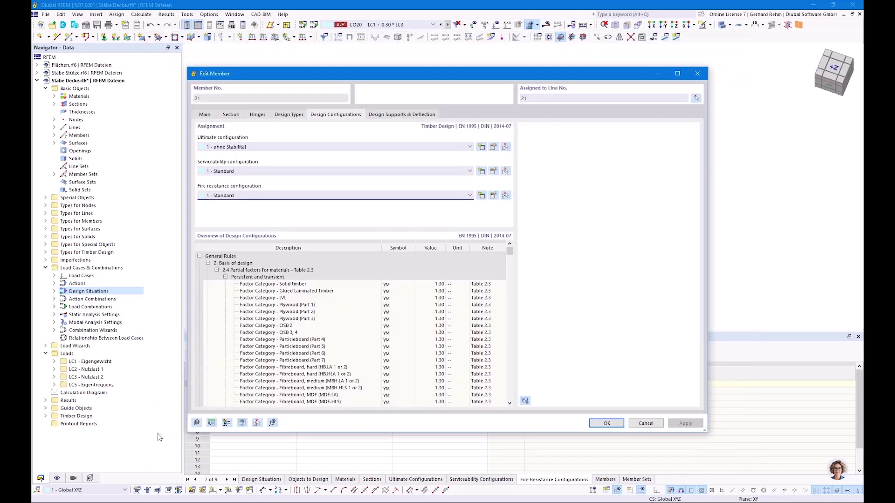
pyautogui.press('Return')
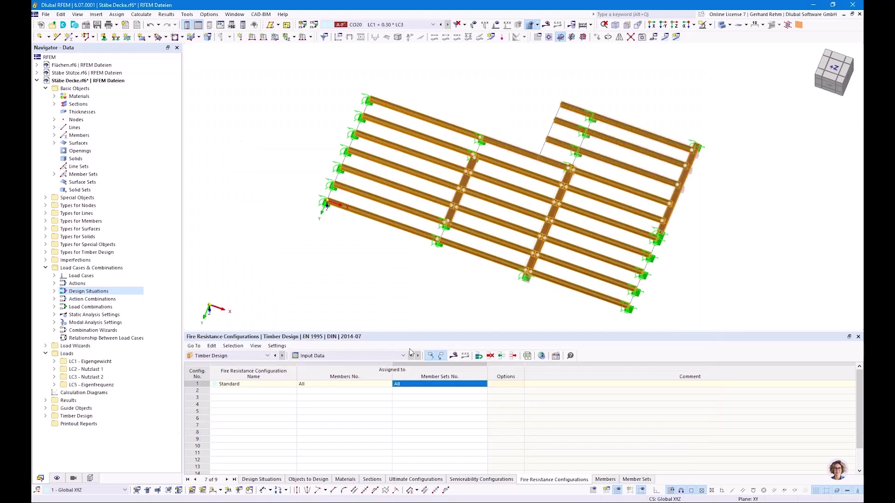
# - Run the timber design calculation for the members and consult the ceiling beam example slide during the calculation
pyautogui.click(455, 356)
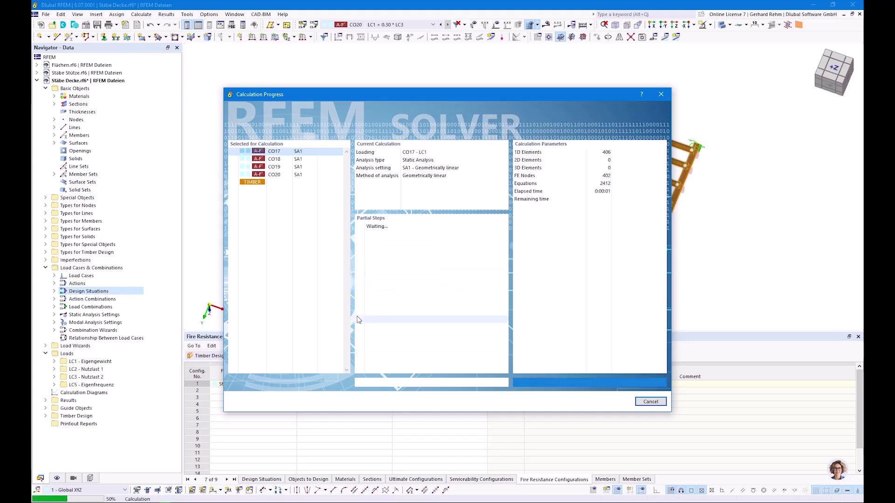
pyautogui.moveTo(342, 96); pyautogui.dragTo(631, 116)
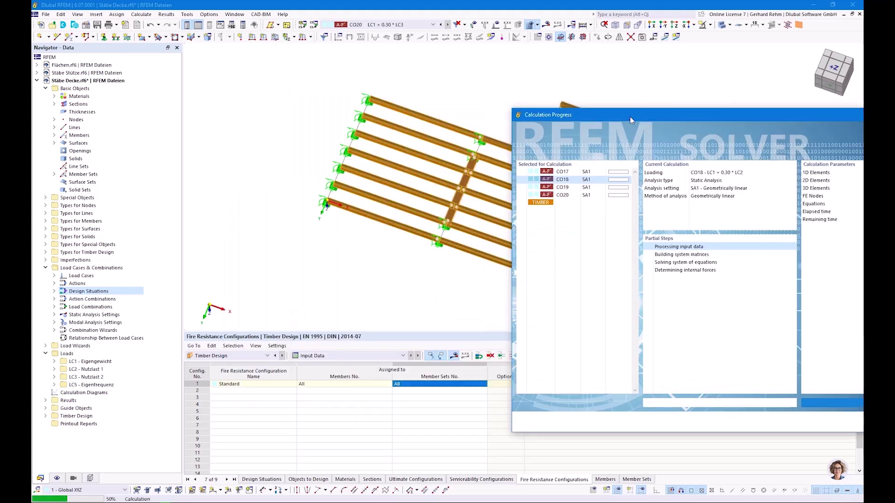
pyautogui.click(179, 485)
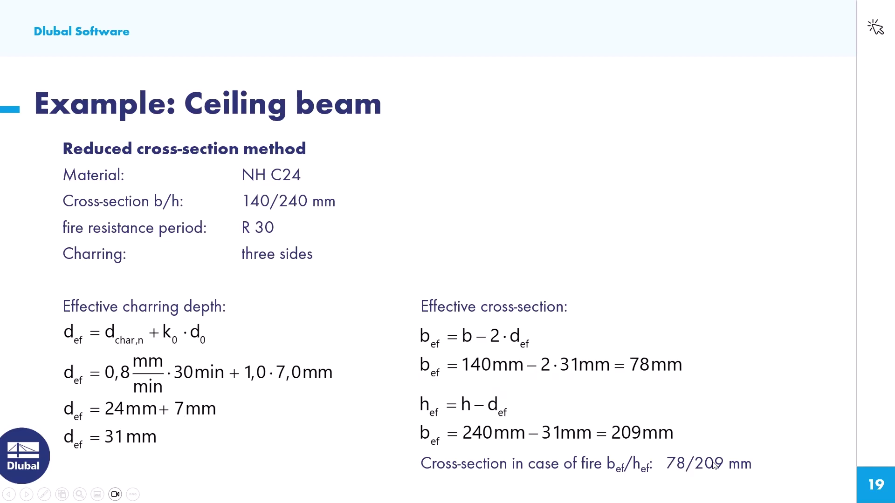
pyautogui.hotkey('alt', 'Tab')
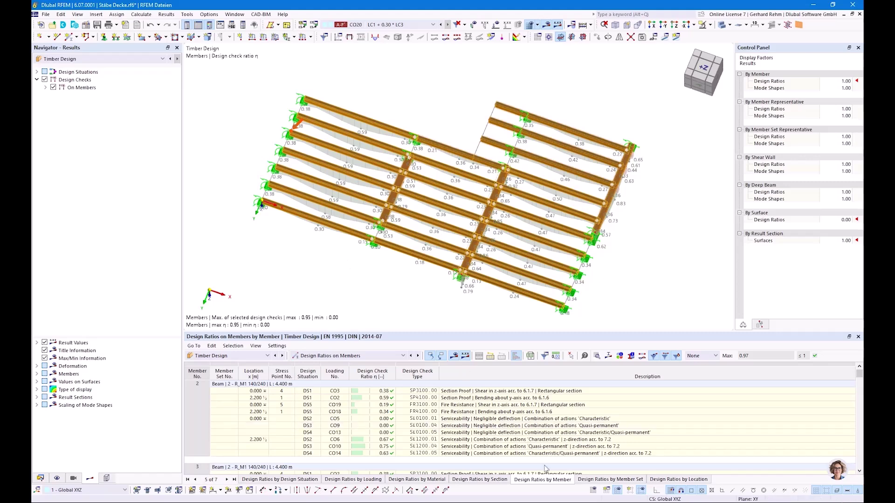
# - Show the design ratios of member 21 and open the check details for fire resistance bending about the y-axis
pyautogui.click(326, 225)
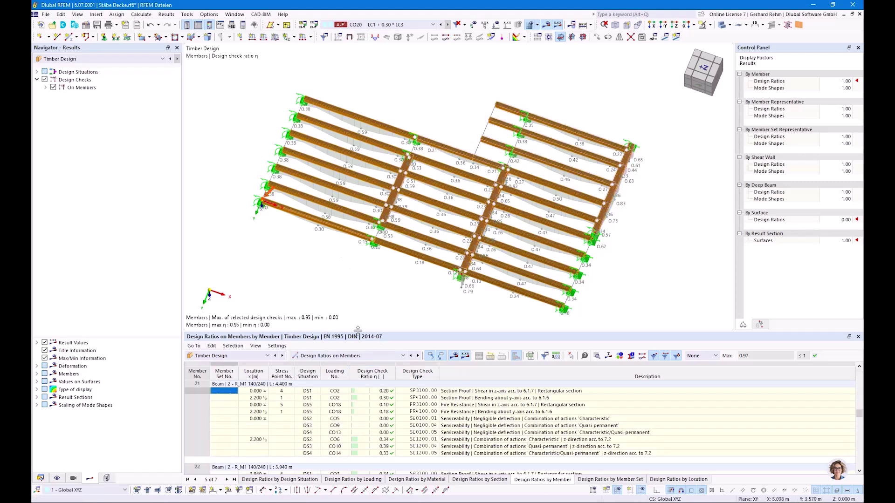
pyautogui.moveTo(356, 332); pyautogui.dragTo(357, 297)
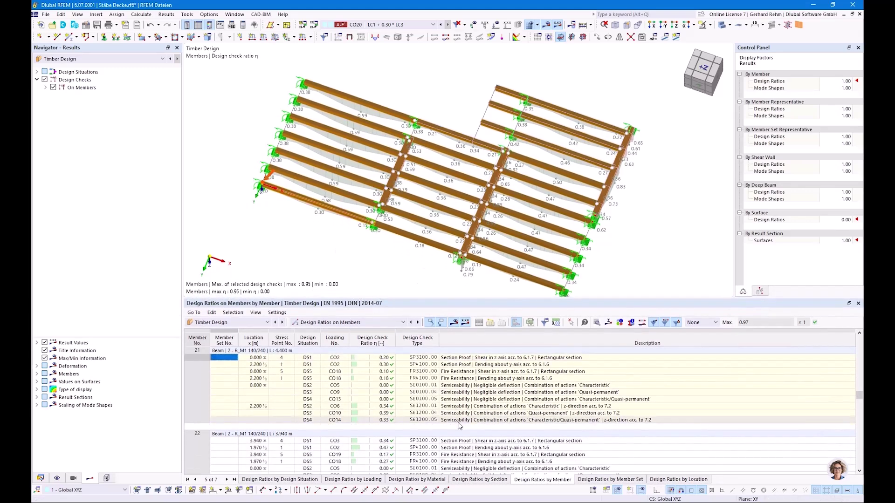
pyautogui.click(473, 379)
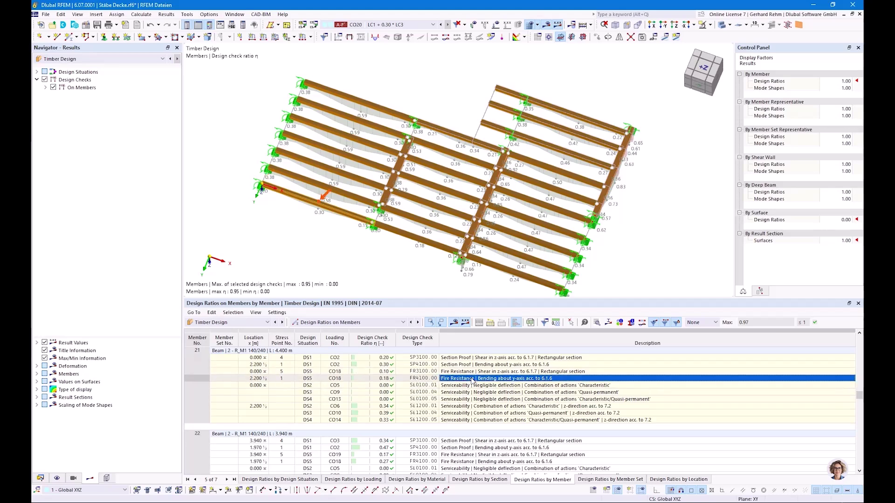
pyautogui.doubleClick(473, 379)
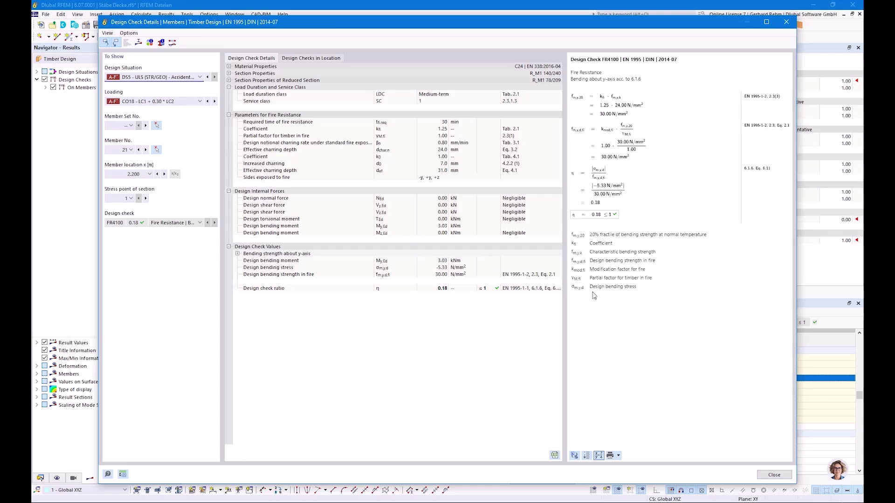
pyautogui.keyDown('ctrl'); pyautogui.scroll(3, 613, 122); pyautogui.keyUp('ctrl')
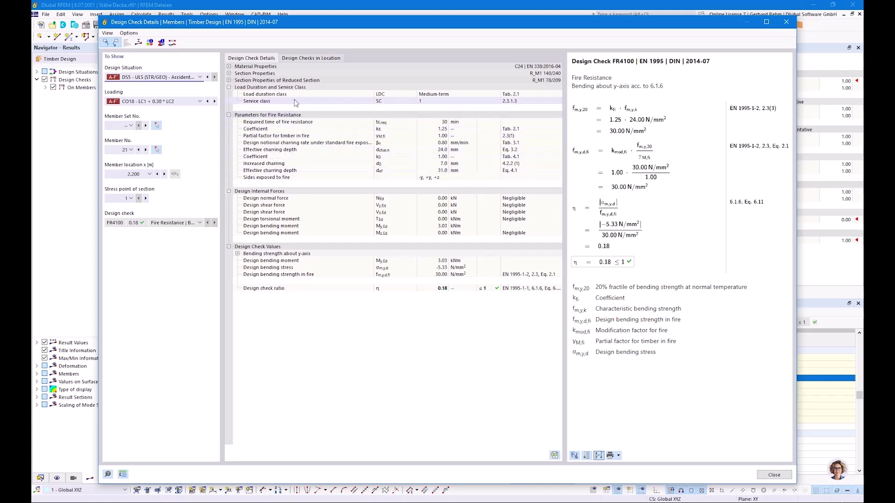
# - Compare member 21's fire duration, charring rate and effective charring depth with the ceiling beam example slide, and close the check details
pyautogui.click(441, 123)
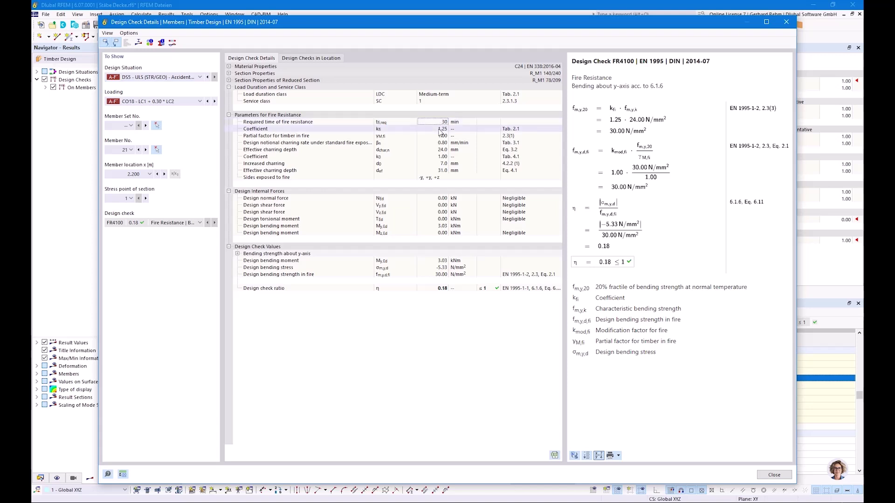
pyautogui.click(436, 144)
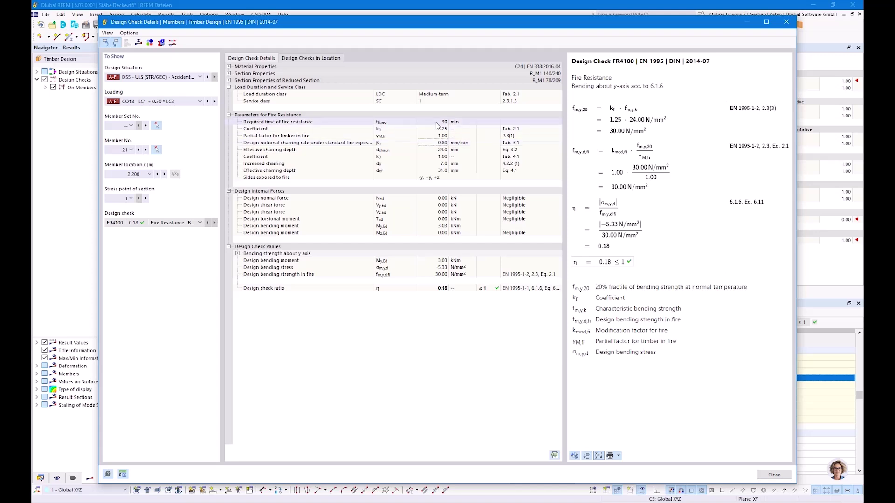
pyautogui.click(439, 164)
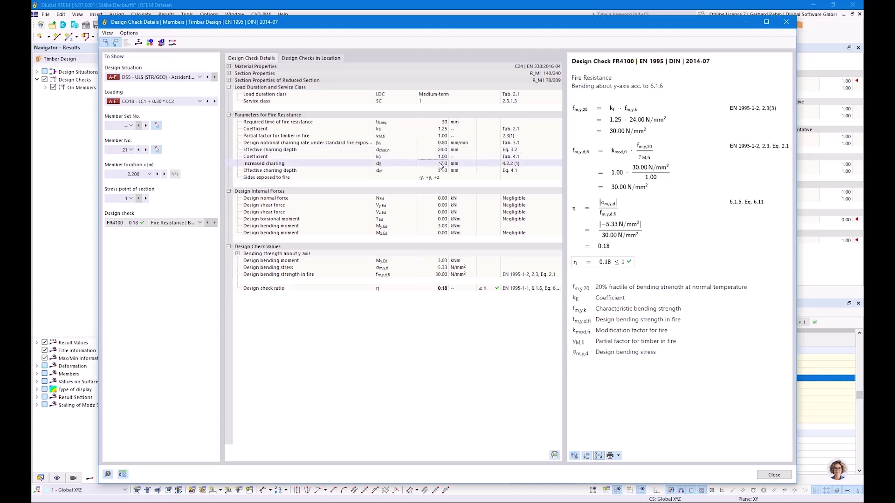
pyautogui.click(438, 171)
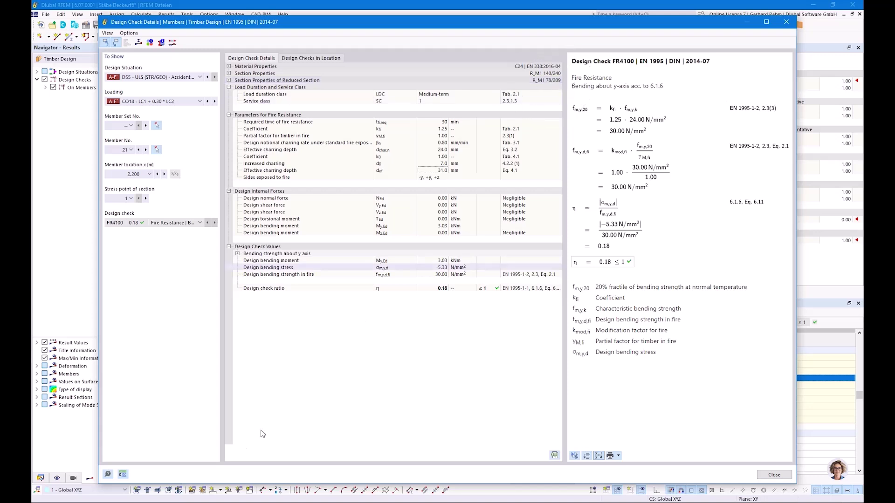
pyautogui.moveTo(148, 501)
pyautogui.click(216, 475)
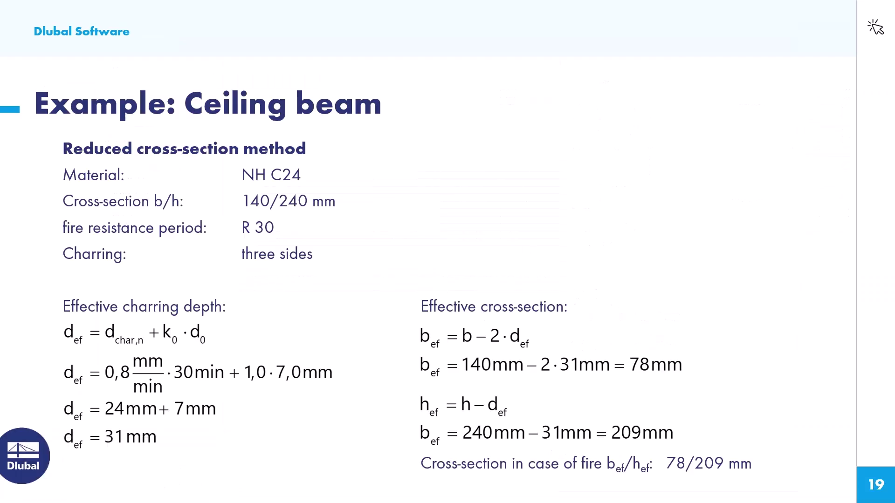
pyautogui.hotkey('alt', 'Tab')
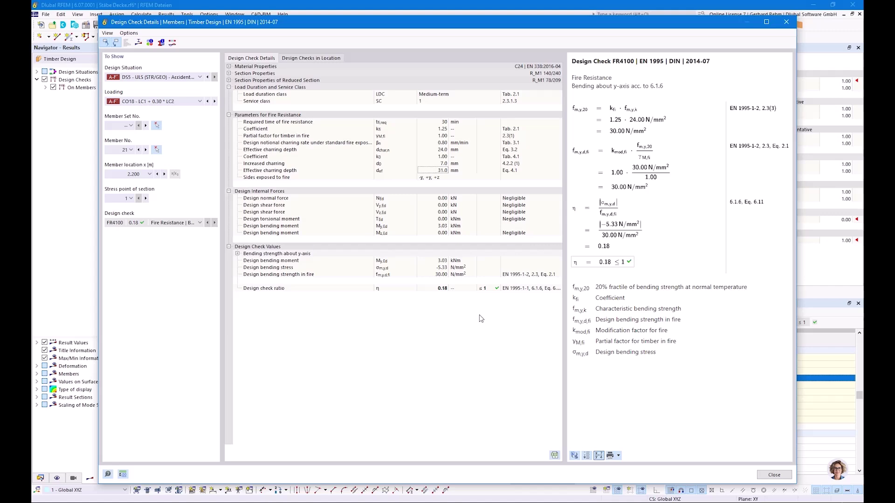
pyautogui.click(774, 475)
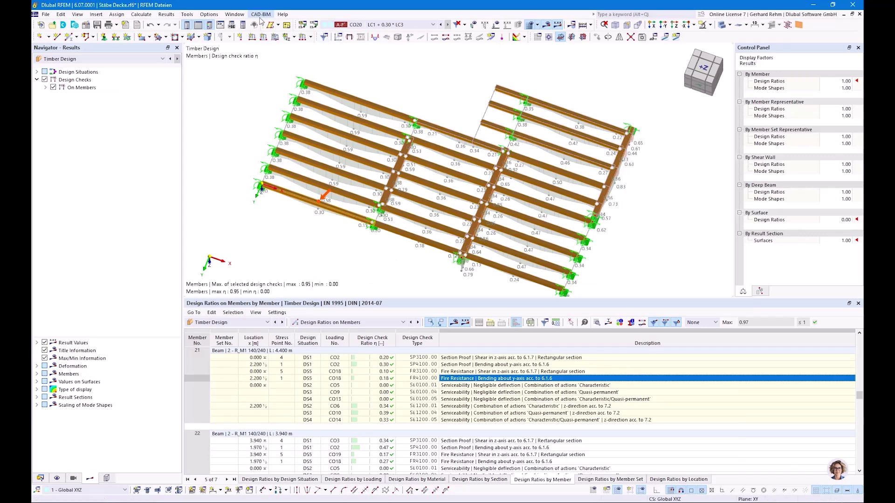
# - Switch to the Flächen.rf6 model and enlarge its graphics area by reducing the height of the table area
pyautogui.click(235, 14)
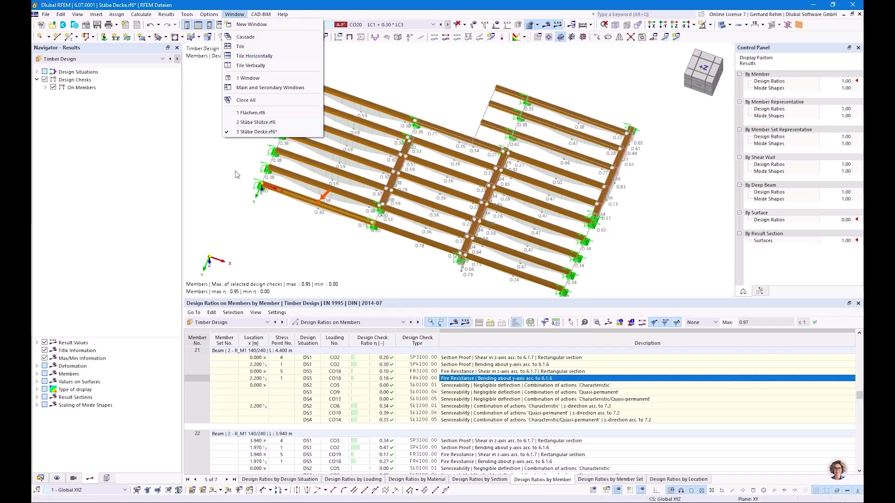
pyautogui.click(272, 114)
pyautogui.keyDown('ctrl'); pyautogui.moveTo(359, 178); pyautogui.dragTo(464, 212, button='middle'); pyautogui.keyUp('ctrl')
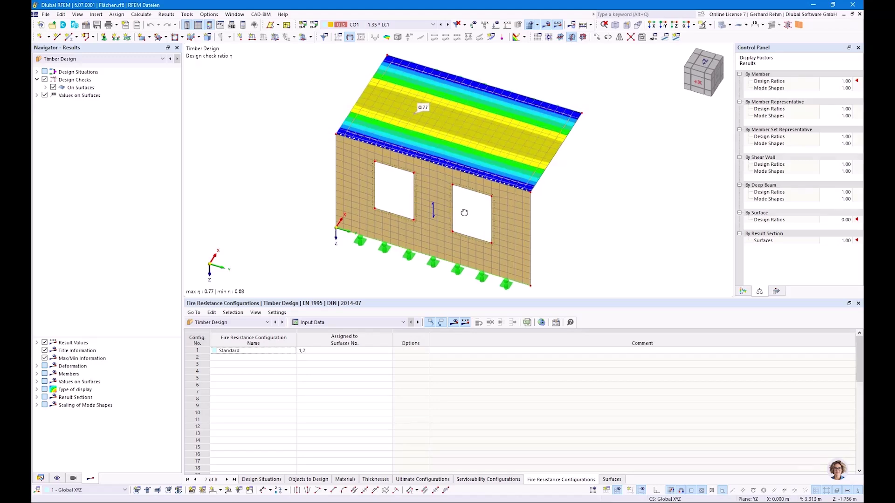
pyautogui.rightClick(464, 212)
pyautogui.press('Escape')
pyautogui.moveTo(676, 299); pyautogui.dragTo(665, 360)
# - Examine the wall with its window openings, the roof surface and the supports from the side and in perspective
pyautogui.keyDown('ctrl'); pyautogui.moveTo(617, 251); pyautogui.dragTo(497, 180, button='middle'); pyautogui.keyUp('ctrl')
pyautogui.rightClick(497, 180)
pyautogui.press('Escape')
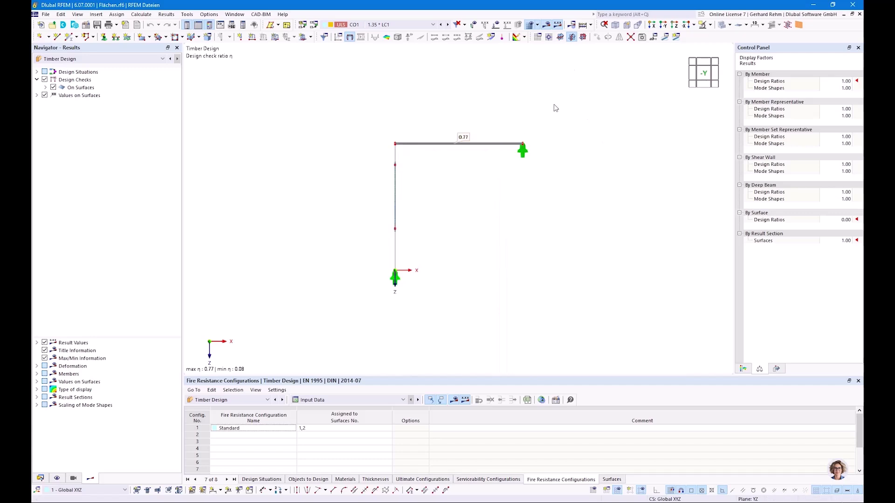
pyautogui.keyDown('ctrl'); pyautogui.moveTo(513, 170); pyautogui.dragTo(459, 224, button='middle'); pyautogui.keyUp('ctrl')
pyautogui.rightClick(460, 225)
pyautogui.press('Escape')
pyautogui.keyDown('ctrl'); pyautogui.moveTo(410, 296); pyautogui.dragTo(577, 253, button='middle'); pyautogui.keyUp('ctrl')
pyautogui.rightClick(576, 254)
pyautogui.press('Escape')
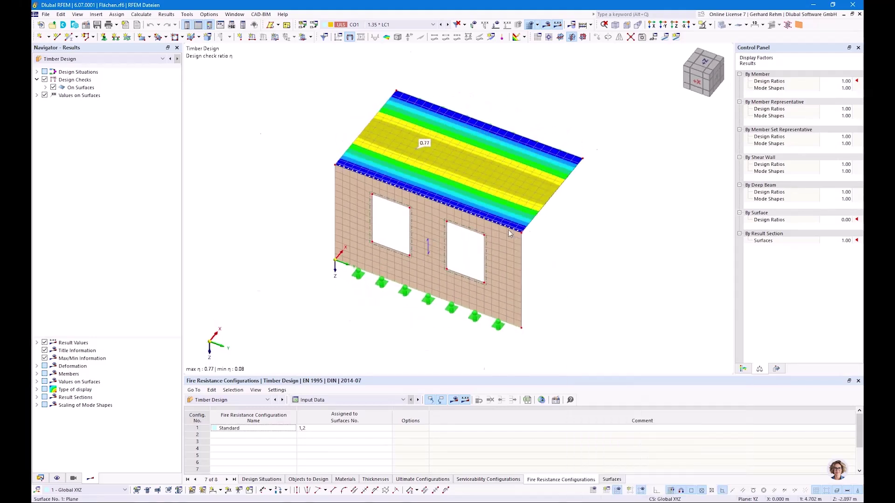
pyautogui.scroll(3, 510, 234)
pyautogui.scroll(-3, 600, 239)
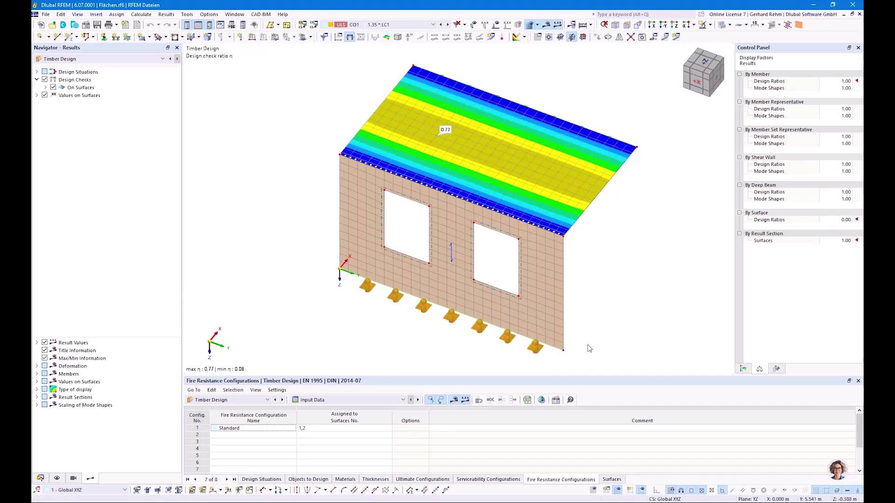
pyautogui.keyDown('ctrl'); pyautogui.moveTo(664, 254); pyautogui.dragTo(512, 234, button='middle'); pyautogui.keyUp('ctrl')
pyautogui.keyDown('ctrl'); pyautogui.moveTo(512, 234); pyautogui.dragTo(636, 256, button='right'); pyautogui.keyUp('ctrl')
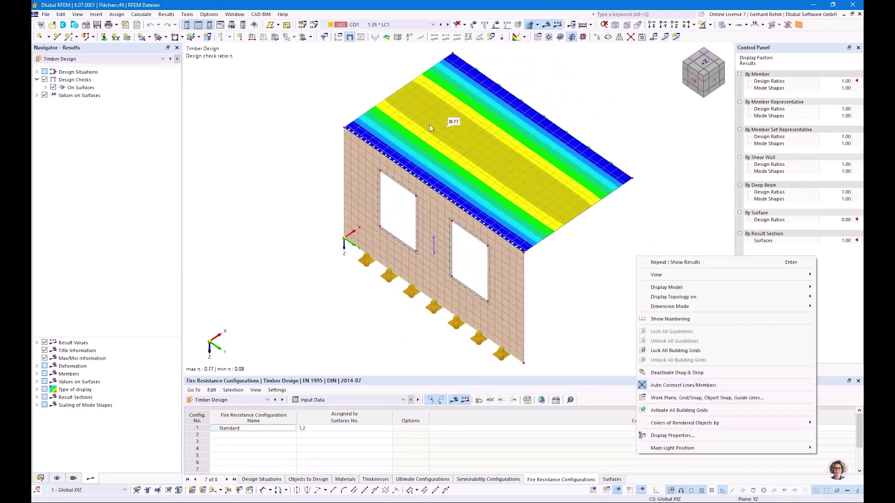
# - Open the uniform 80 mm GL24h thickness from the model data and bring up the settings of its material
pyautogui.click(41, 480)
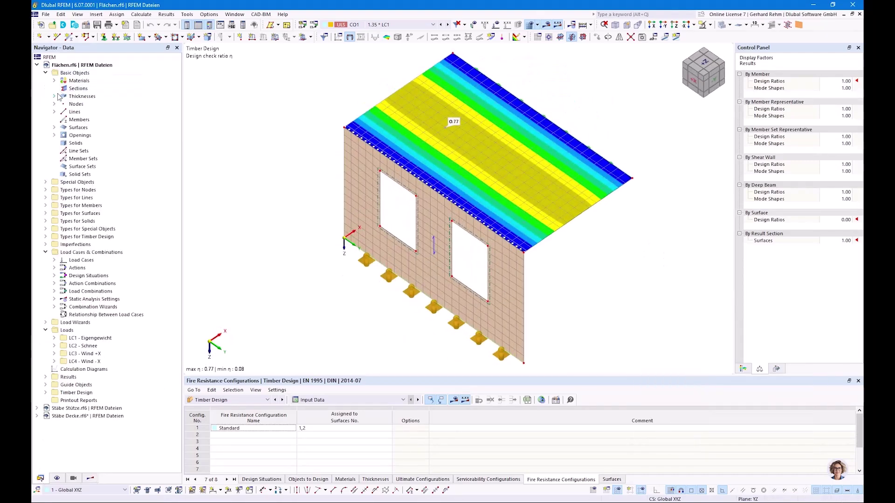
pyautogui.click(55, 97)
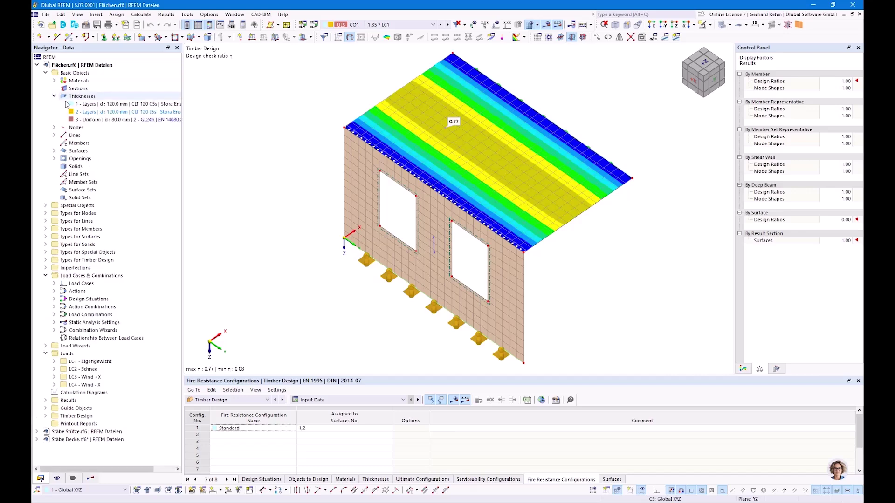
pyautogui.doubleClick(93, 120)
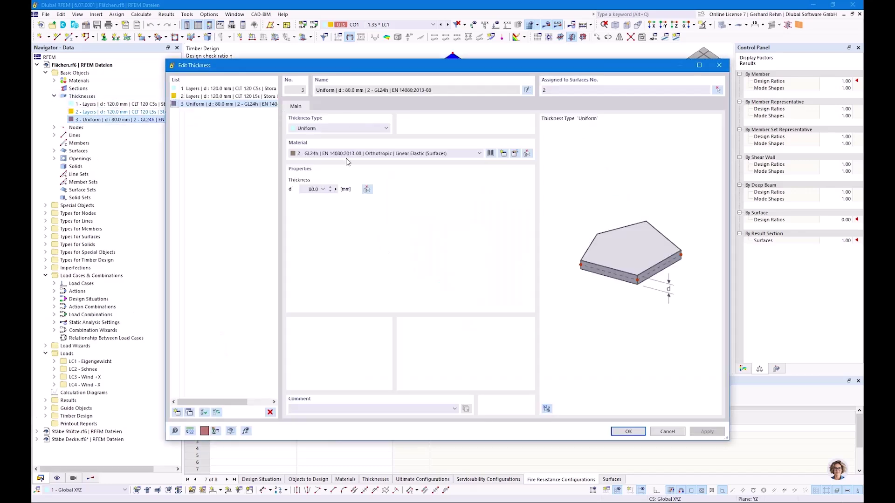
pyautogui.moveTo(345, 72); pyautogui.dragTo(400, 213)
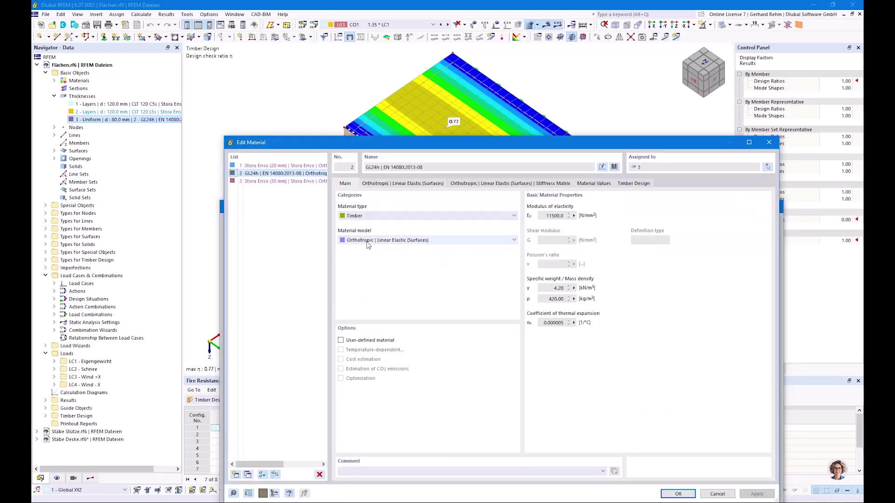
# - Review the GL24h material's orthotropic linear elastic stiffness parameters, and close the material and thickness settings without changes
pyautogui.click(385, 188)
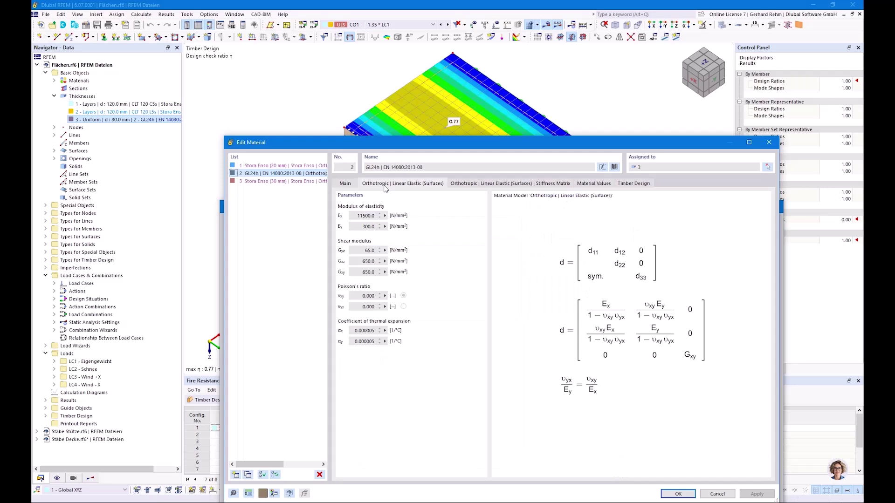
pyautogui.moveTo(356, 216); pyautogui.dragTo(396, 219)
pyautogui.click(345, 184)
pyautogui.click(769, 143)
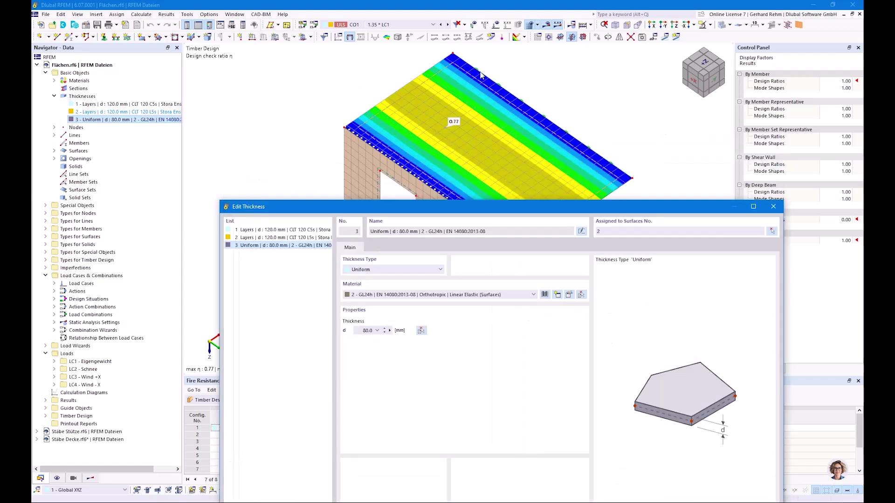
pyautogui.click(773, 206)
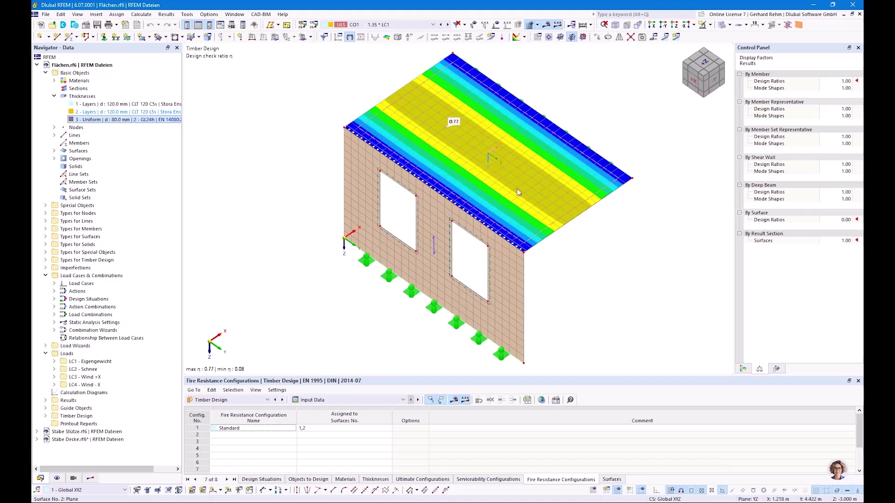
pyautogui.moveTo(569, 207)
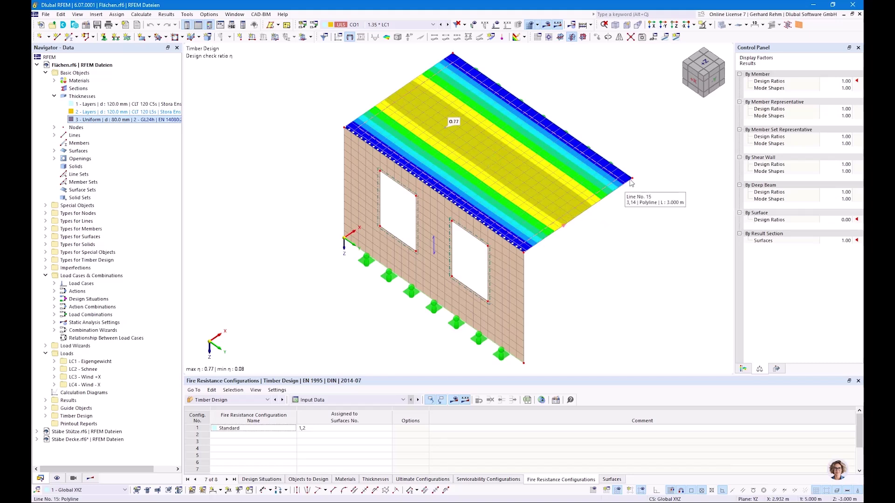
pyautogui.moveTo(539, 244)
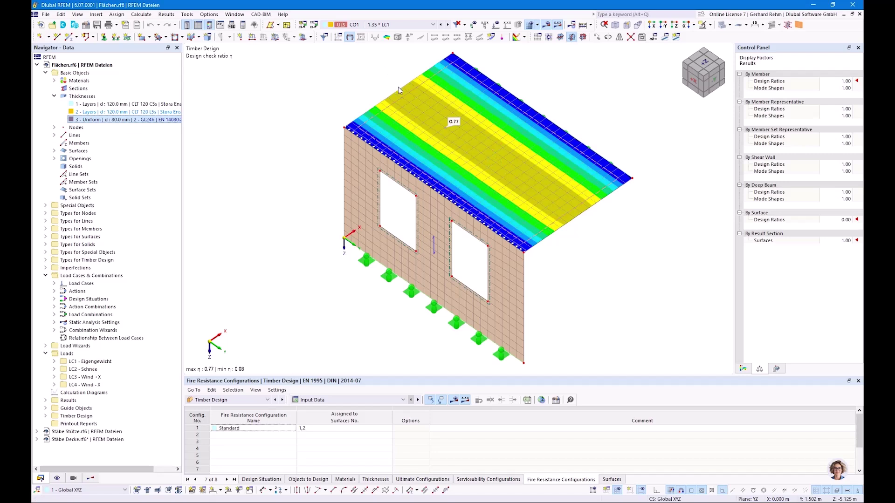
# - Open the roof surface's assigned Standard fire resistance configuration and bring up its fire design parameters for surfaces
pyautogui.moveTo(400, 93)
pyautogui.moveTo(529, 191)
pyautogui.doubleClick(436, 143)
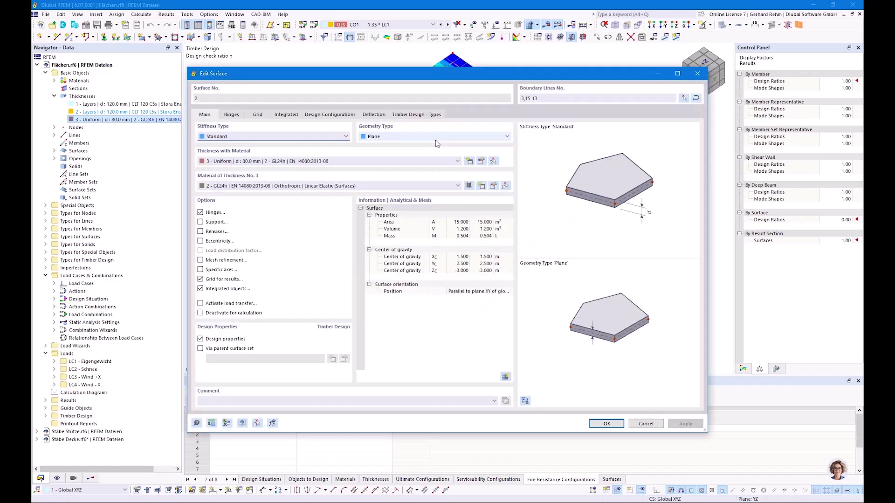
pyautogui.click(329, 114)
pyautogui.click(492, 194)
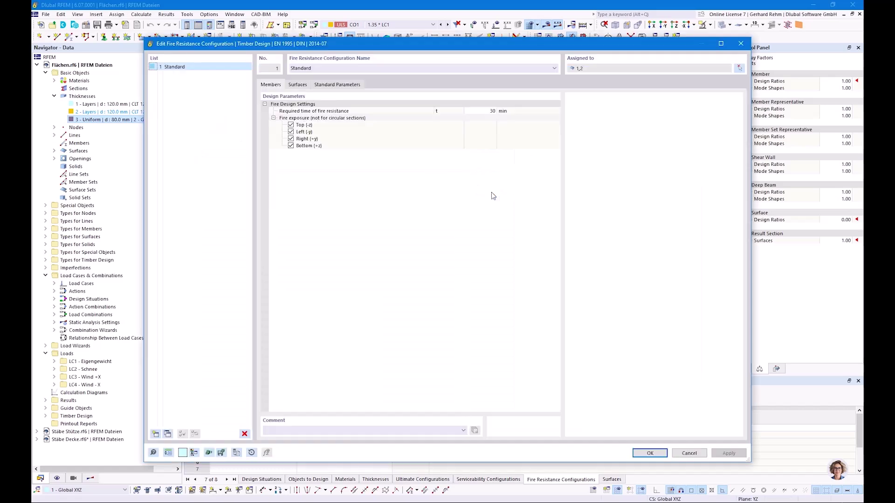
pyautogui.click(298, 84)
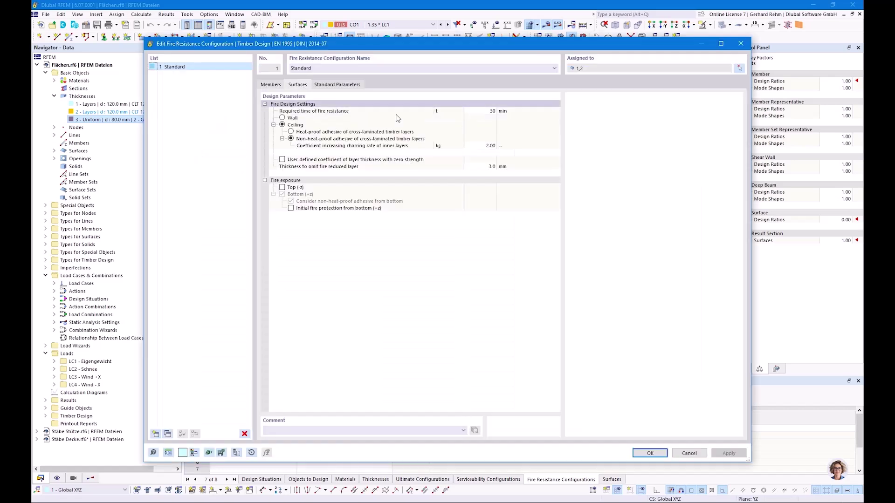
# - Set the surfaces' required time of fire resistance to 90 min, accept deleting the timber design results, and confirm the surface settings
pyautogui.click(468, 113)
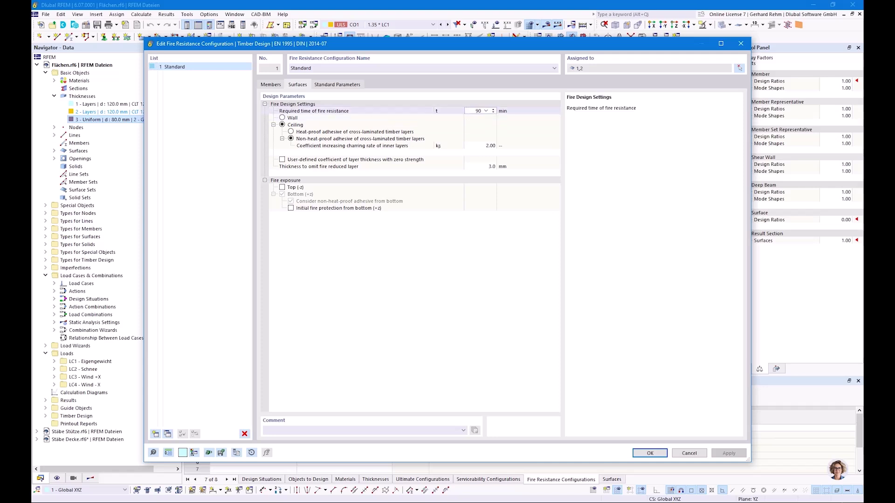
pyautogui.click(430, 253)
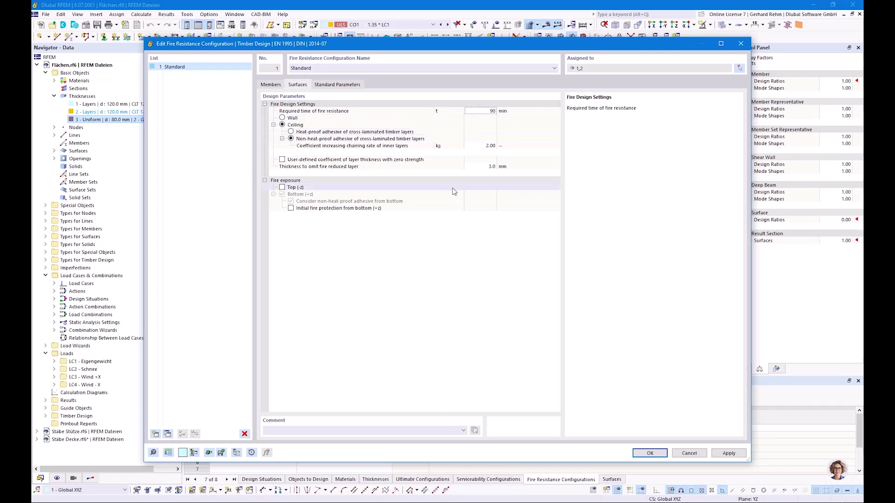
pyautogui.moveTo(313, 45); pyautogui.dragTo(401, 110)
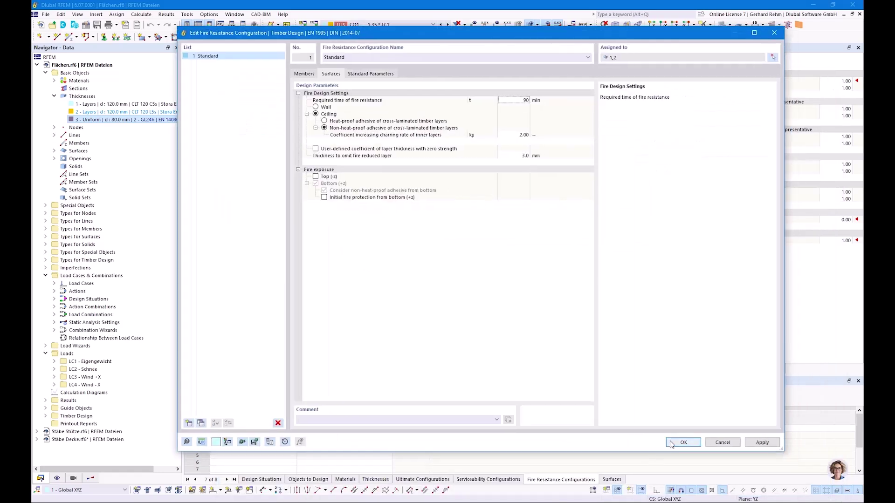
pyautogui.click(671, 444)
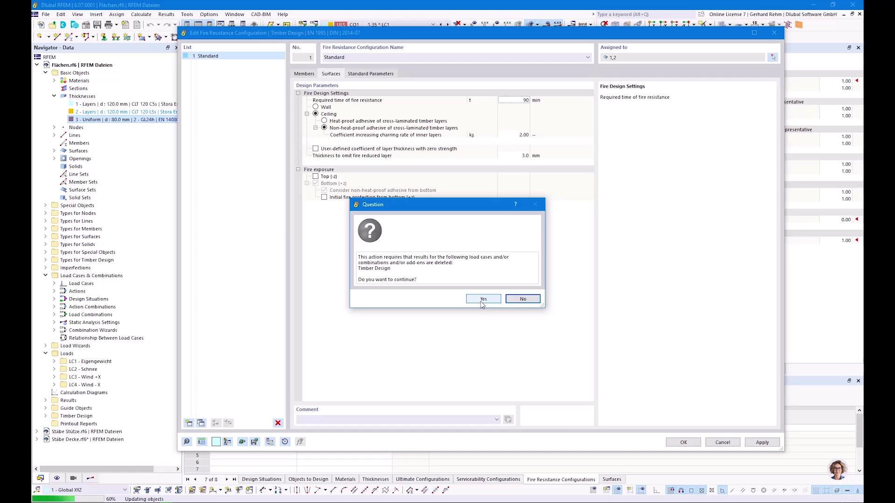
pyautogui.click(484, 299)
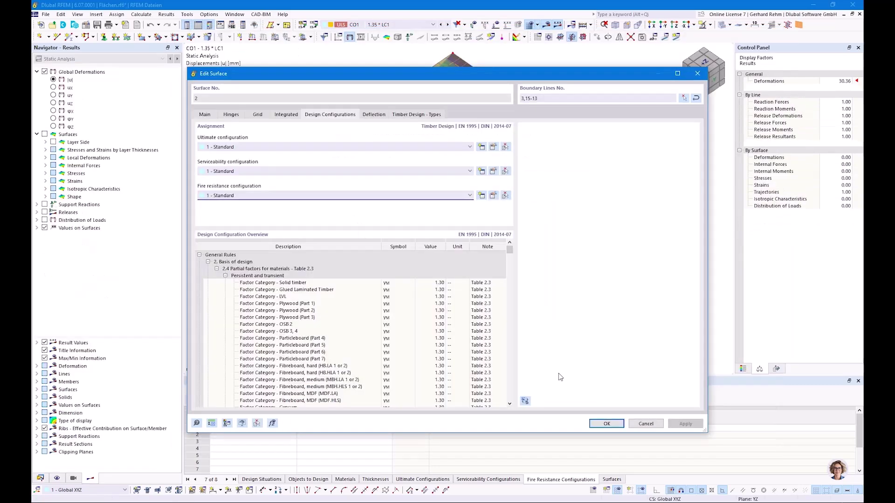
pyautogui.click(606, 424)
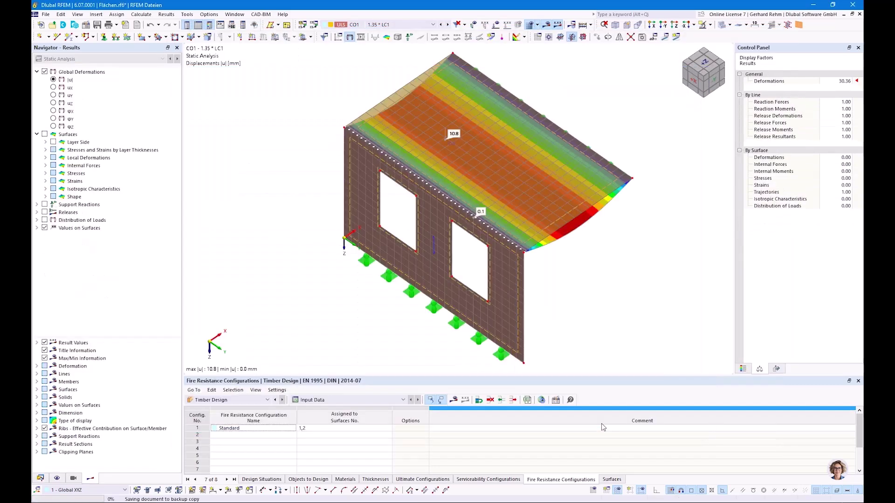
# - Show the timber design situations and try adding a design situation of type ULS (STR/GEO) - Accidental - Fire - psi-1,1
pyautogui.click(221, 400)
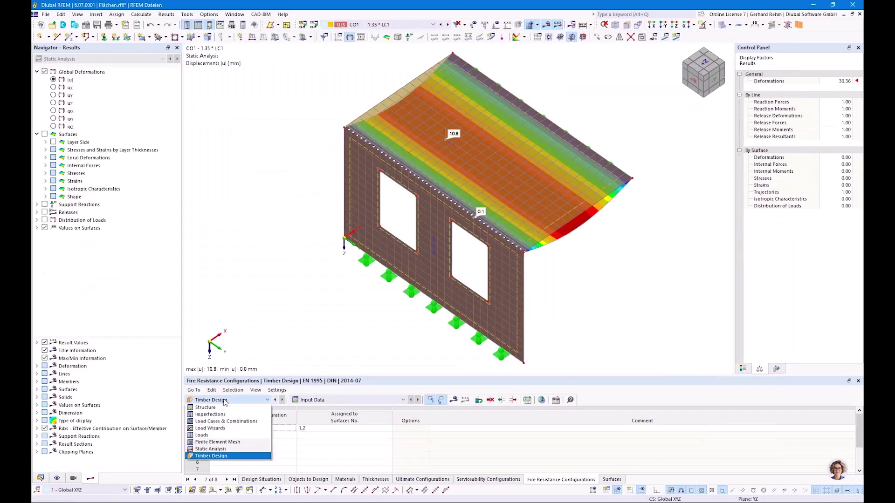
pyautogui.click(246, 457)
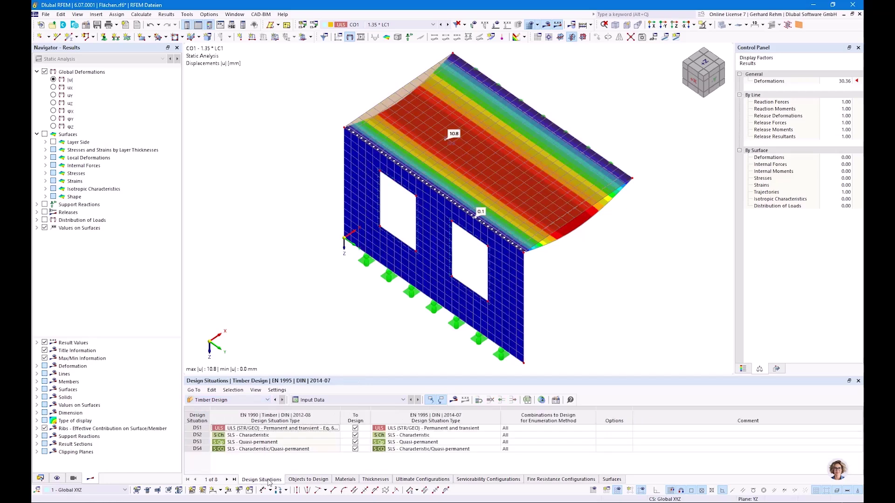
pyautogui.click(41, 478)
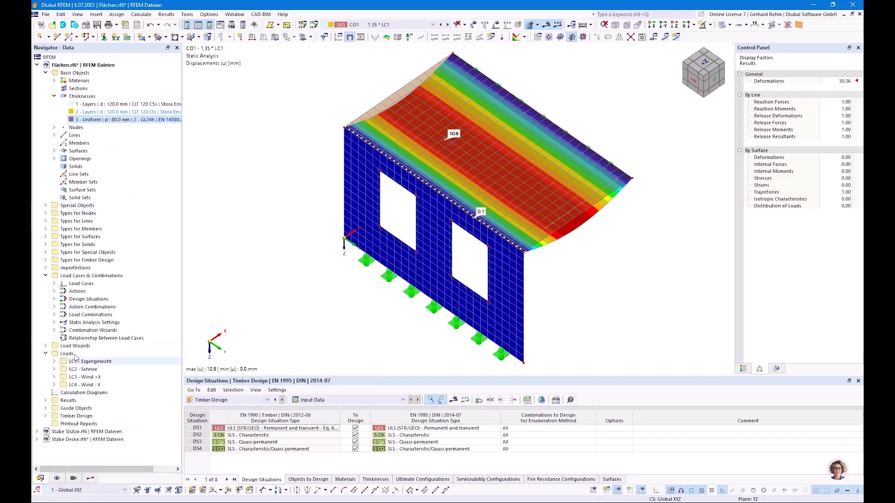
pyautogui.rightClick(87, 298)
pyautogui.click(91, 308)
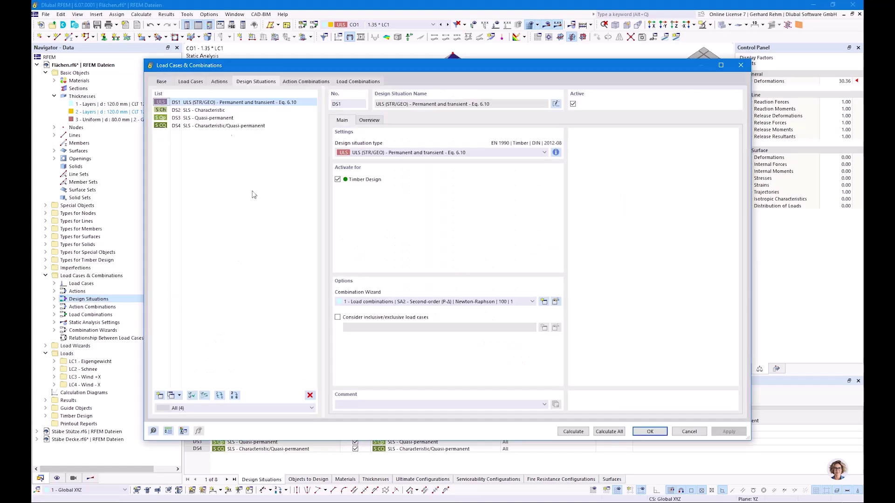
pyautogui.click(160, 396)
pyautogui.click(377, 154)
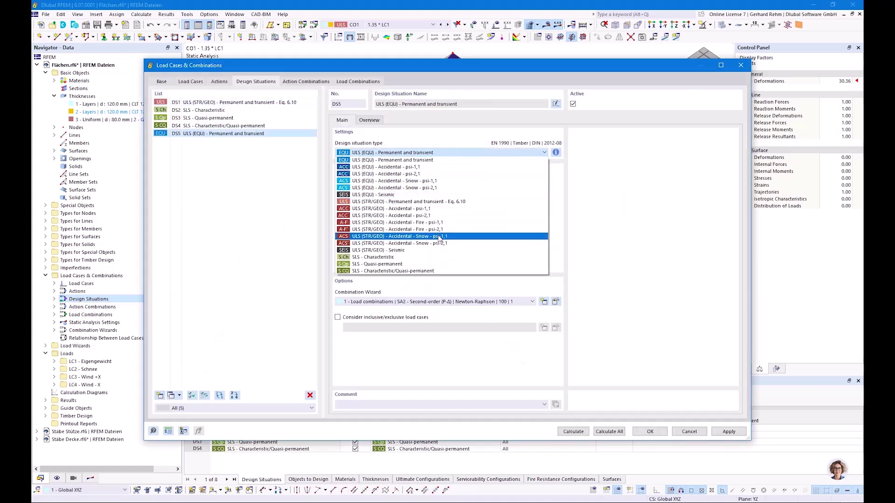
pyautogui.click(434, 223)
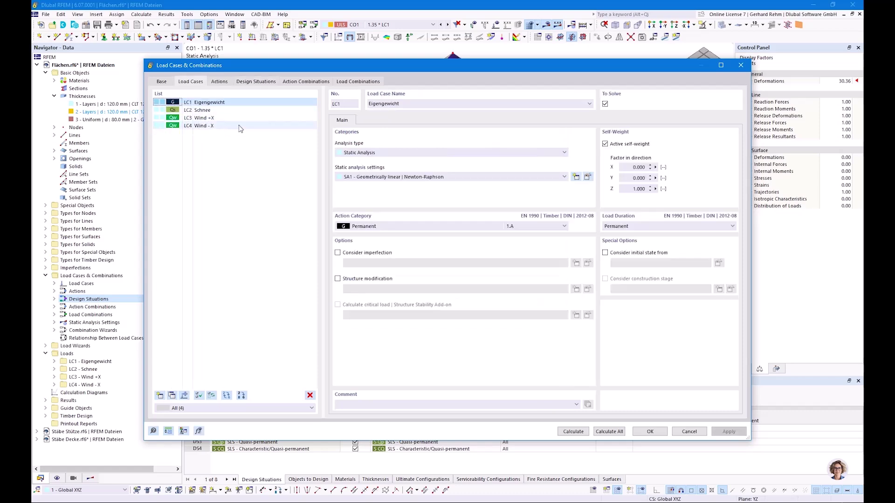
# - Review the load cases and the load case factors assigned in fire load combinations CO26 to CO29, and leave without saving
pyautogui.moveTo(252, 65); pyautogui.dragTo(265, 251)
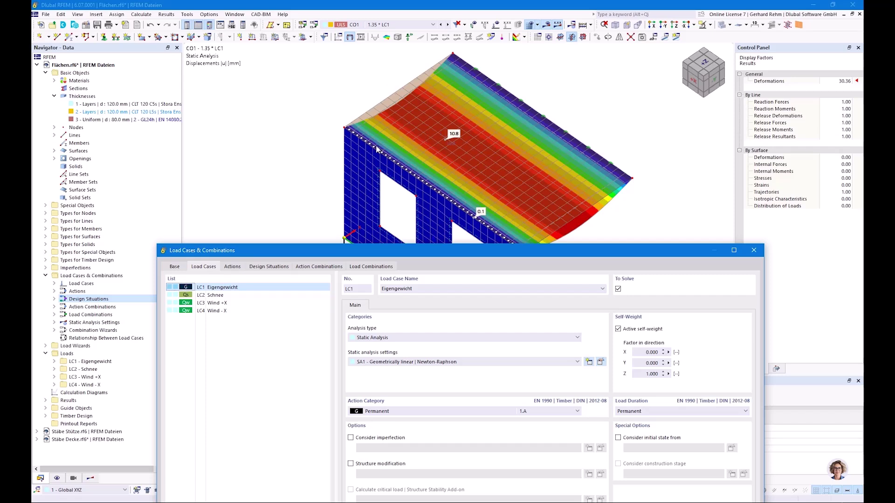
pyautogui.moveTo(374, 256); pyautogui.dragTo(300, 114)
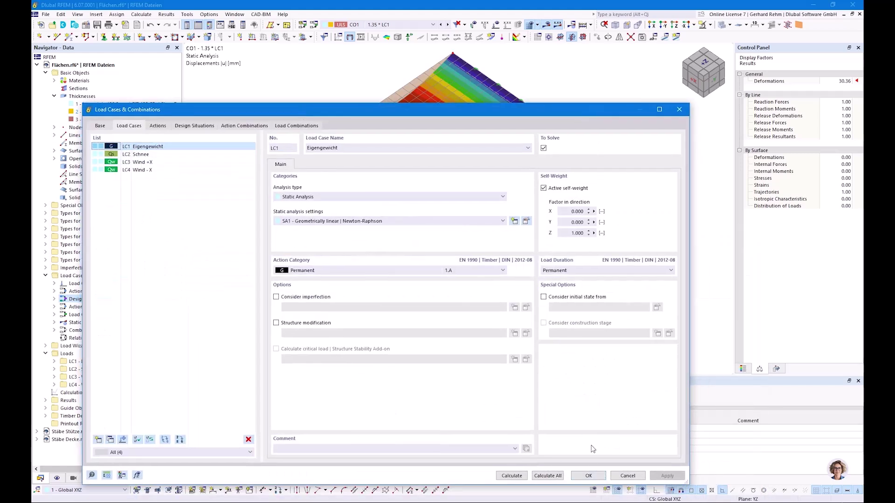
pyautogui.click(296, 126)
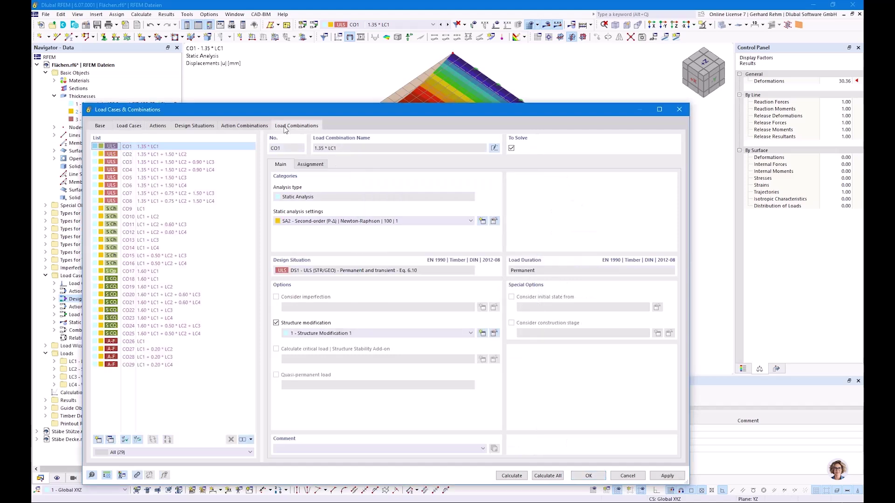
pyautogui.click(310, 164)
pyautogui.click(131, 343)
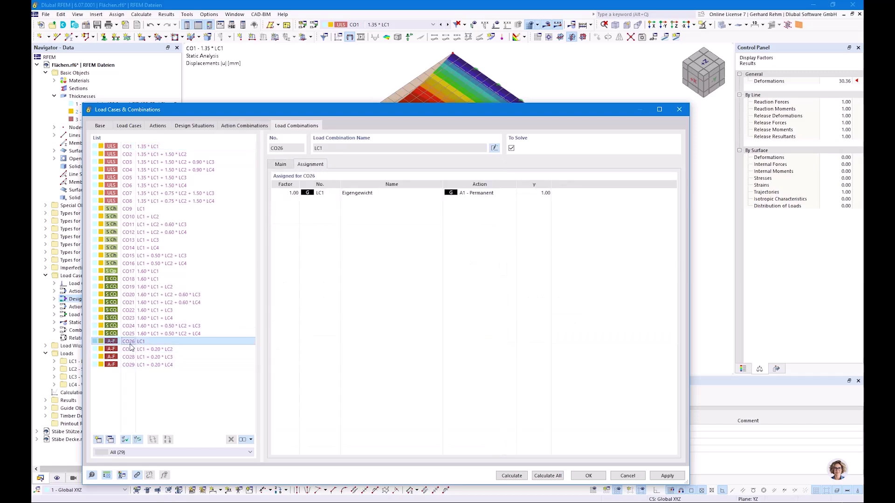
pyautogui.click(135, 349)
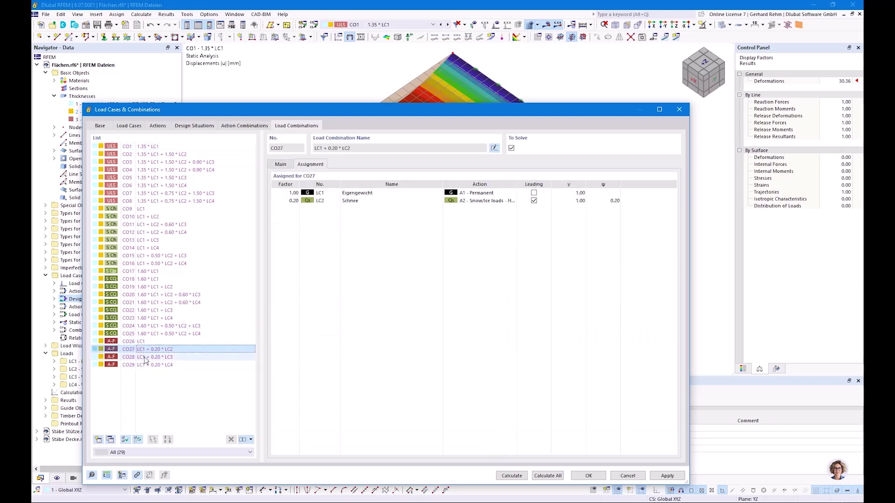
pyautogui.click(163, 358)
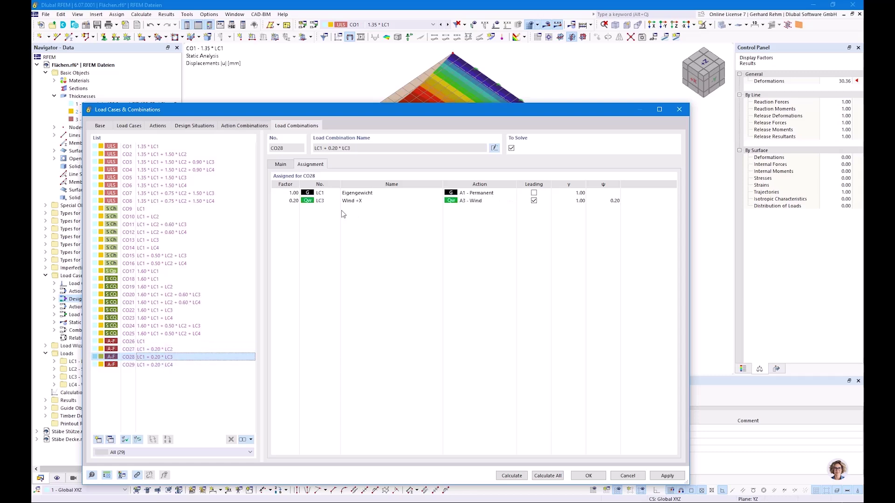
pyautogui.click(161, 366)
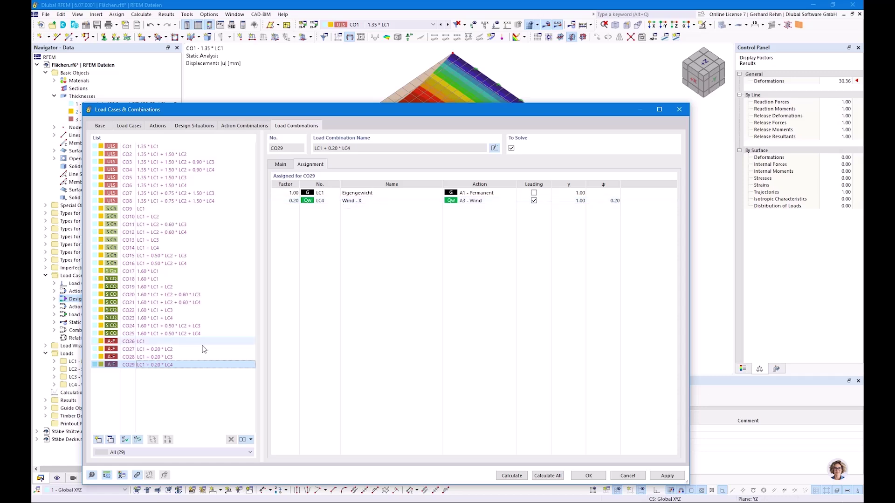
pyautogui.click(159, 350)
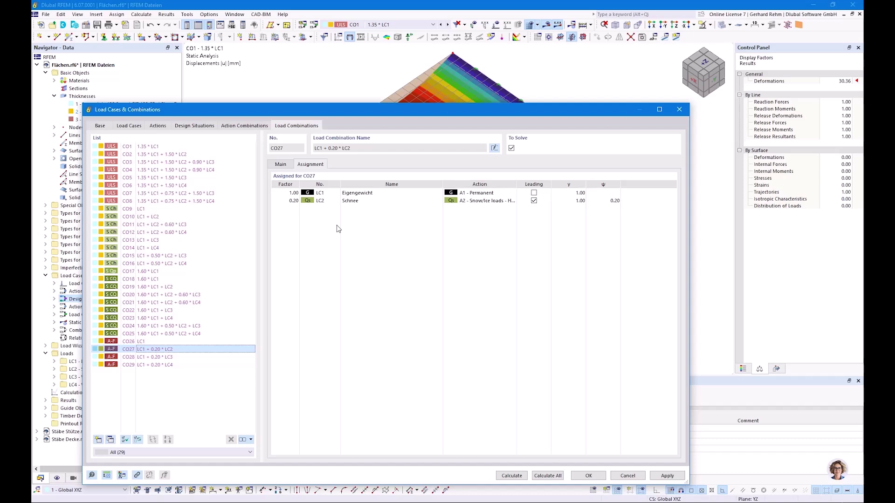
pyautogui.click(627, 476)
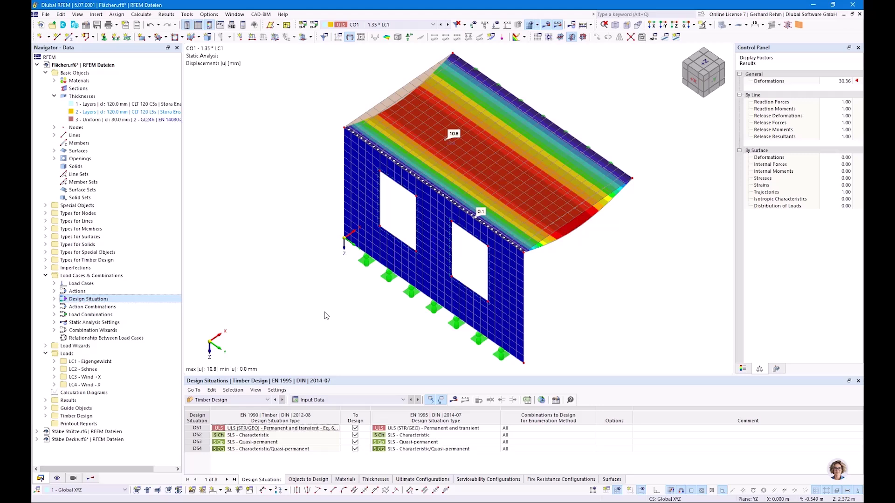
# - Create a new design situation, set its type to ULS (STR/GEO) - Accidental - Fire - psi-1,1, and save it
pyautogui.rightClick(79, 299)
pyautogui.click(93, 374)
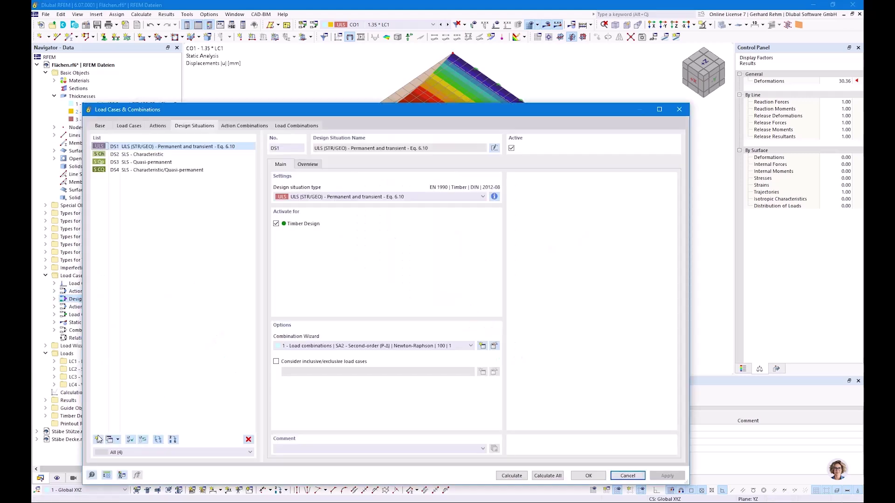
pyautogui.click(98, 439)
pyautogui.click(320, 197)
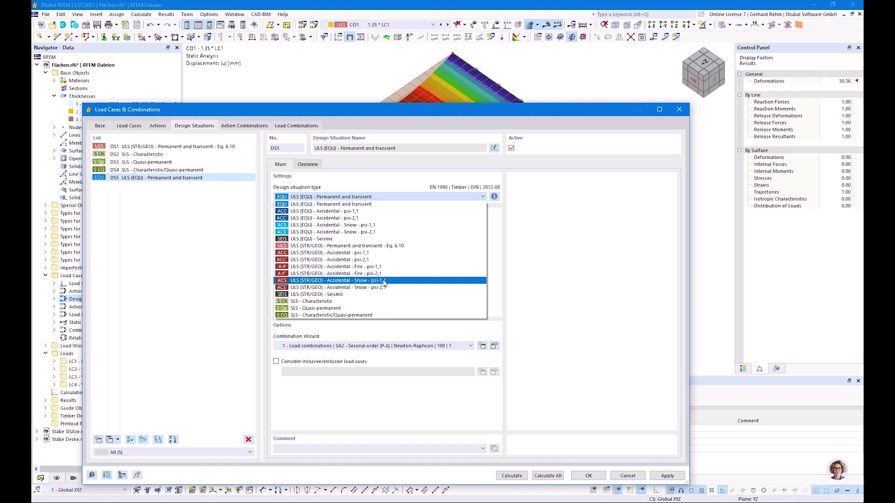
pyautogui.click(365, 268)
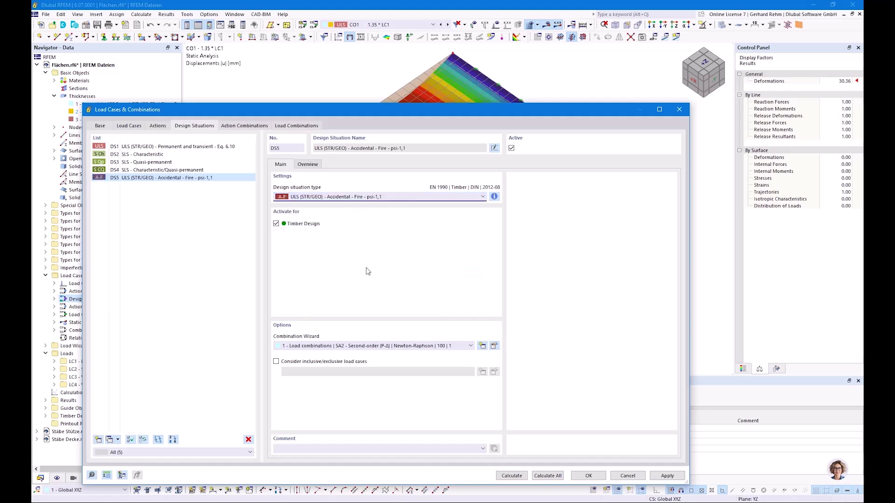
pyautogui.click(584, 475)
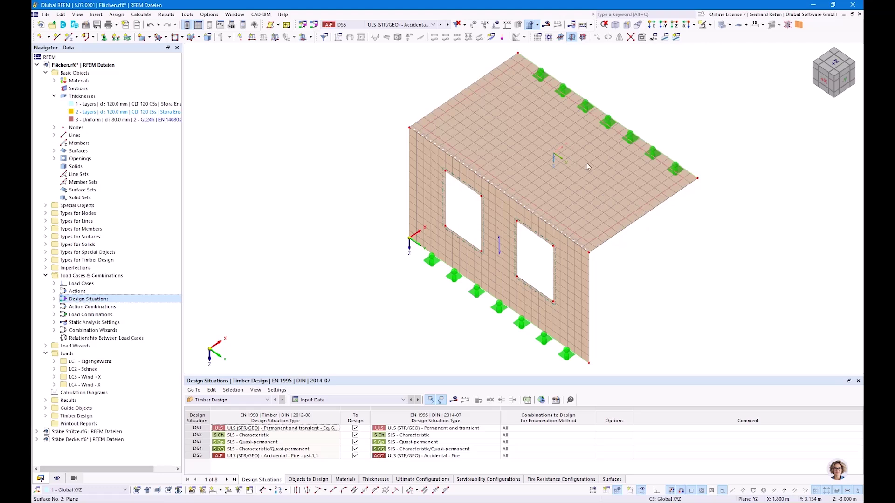
# - Run the timber design calculation of the wall and roof model and acknowledge the calculation notice
pyautogui.click(454, 401)
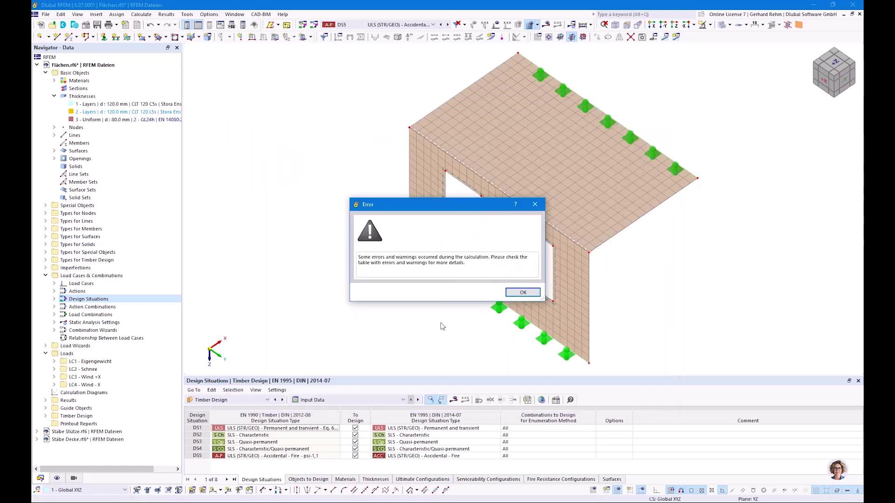
pyautogui.click(527, 294)
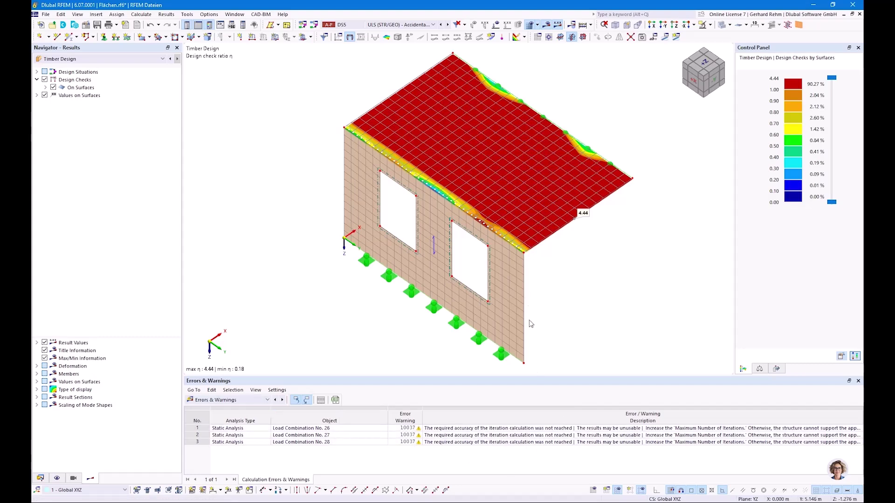
# - Examine the global deformations for the accidental fire design situation DS5, and bring up the timber design check results by surface
pyautogui.click(171, 60)
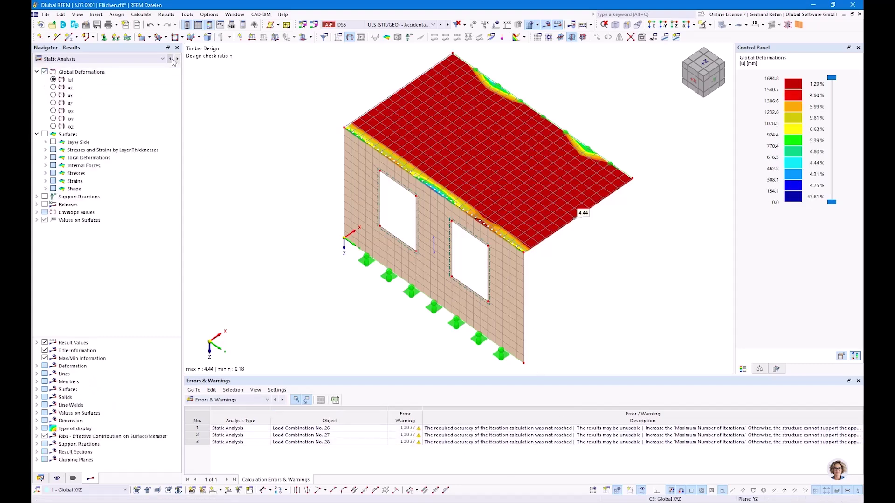
pyautogui.click(376, 25)
pyautogui.click(401, 88)
pyautogui.scroll(3, 546, 219)
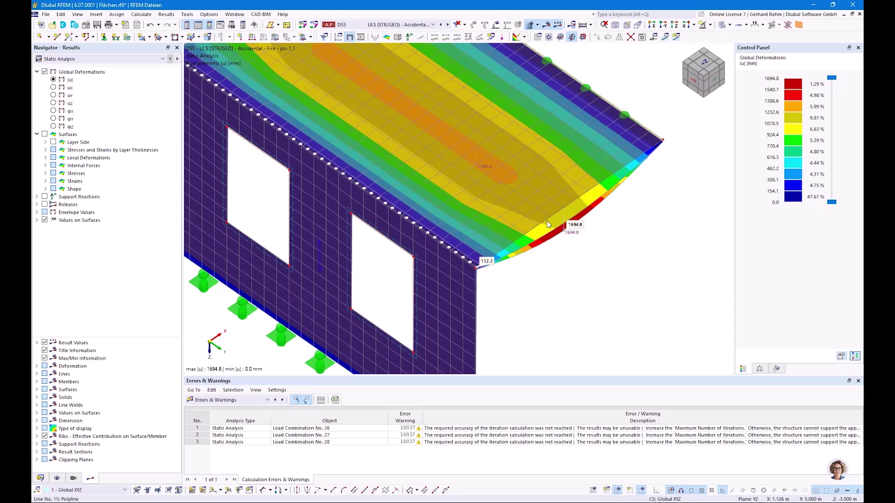
pyautogui.scroll(-2, 546, 219)
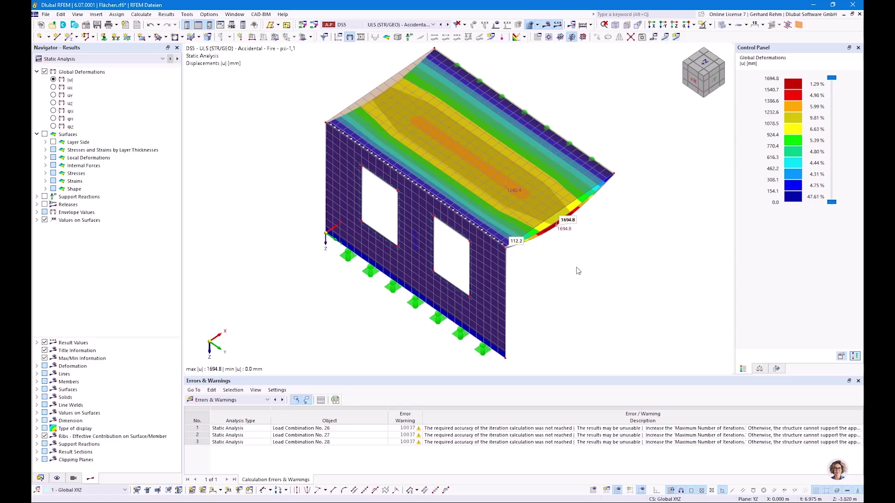
pyautogui.click(229, 400)
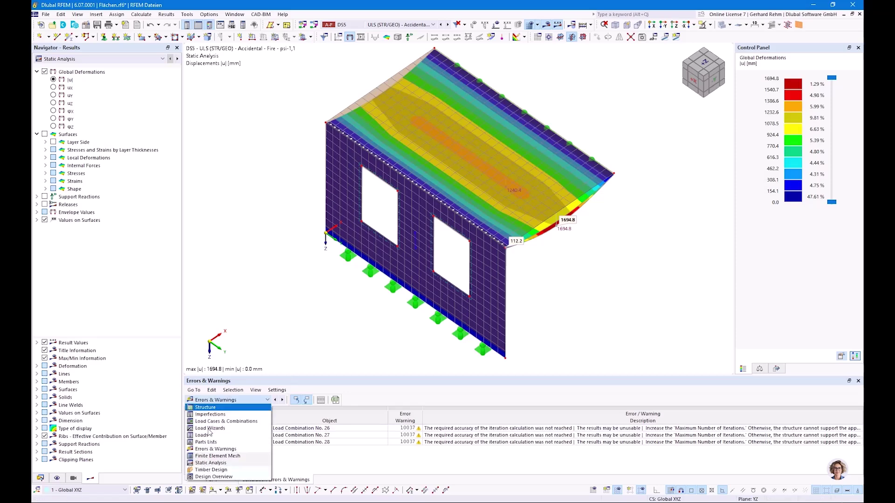
pyautogui.click(210, 471)
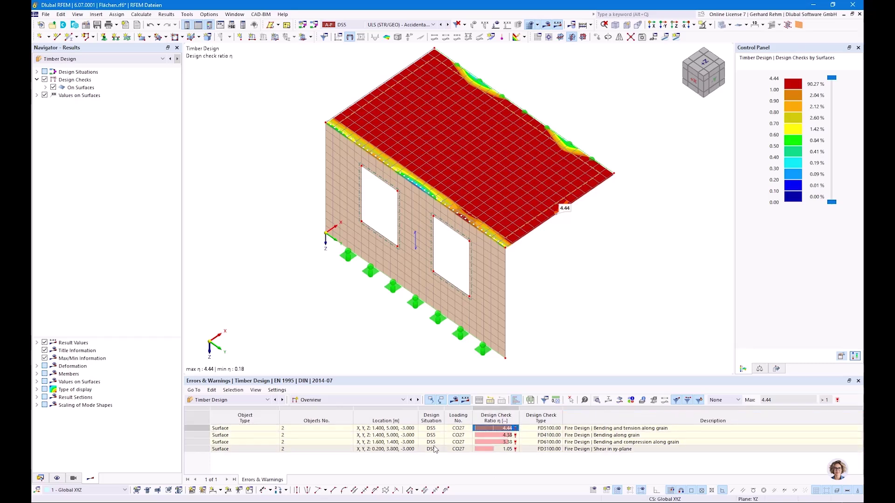
# - Examine the design check details of surface 2's governing fire check for bending and tension along grain, including the charring depth from the bottom side
pyautogui.click(582, 429)
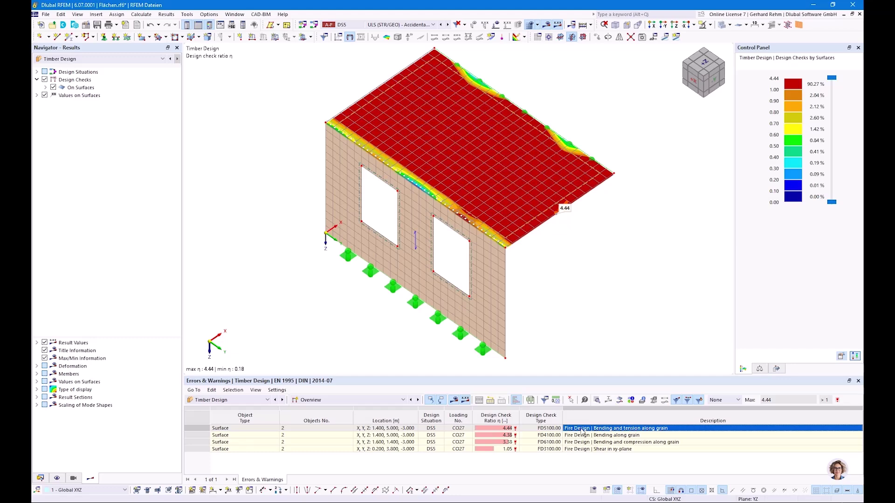
pyautogui.doubleClick(582, 429)
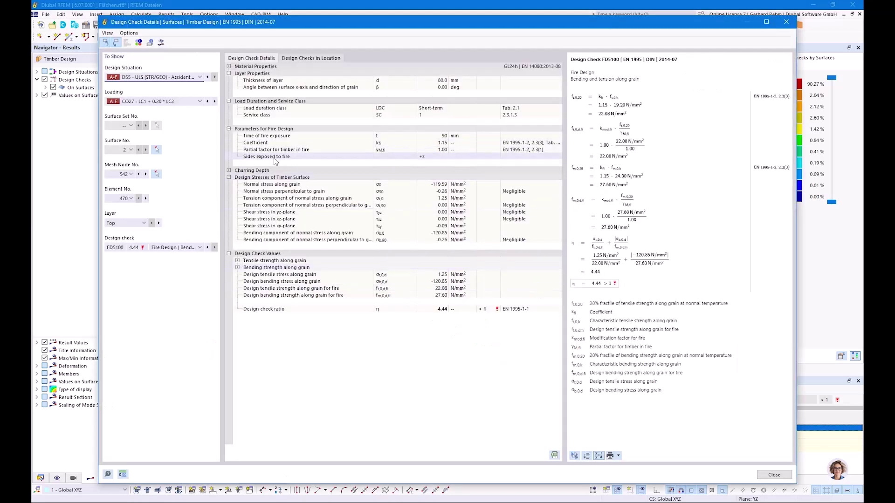
pyautogui.click(230, 171)
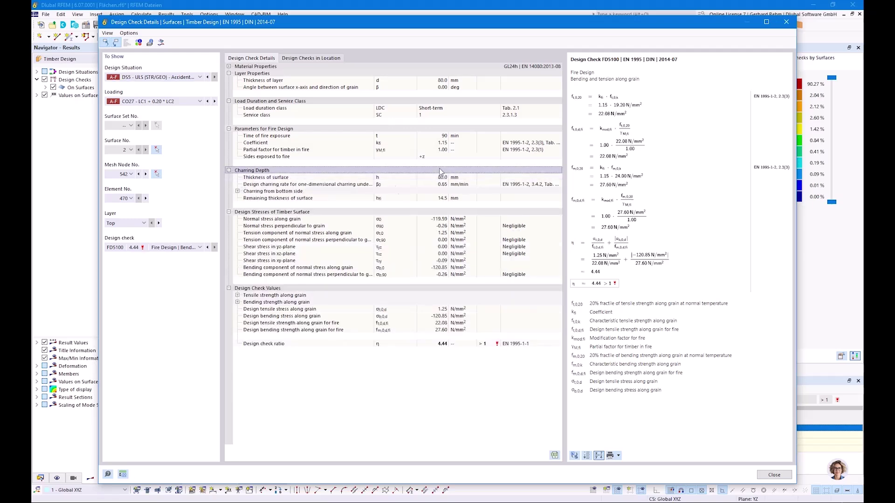
pyautogui.click(286, 199)
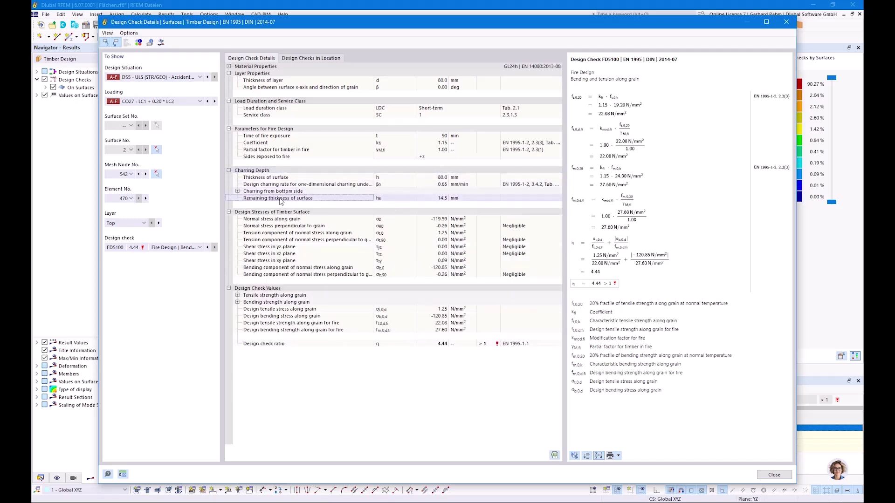
pyautogui.click(238, 192)
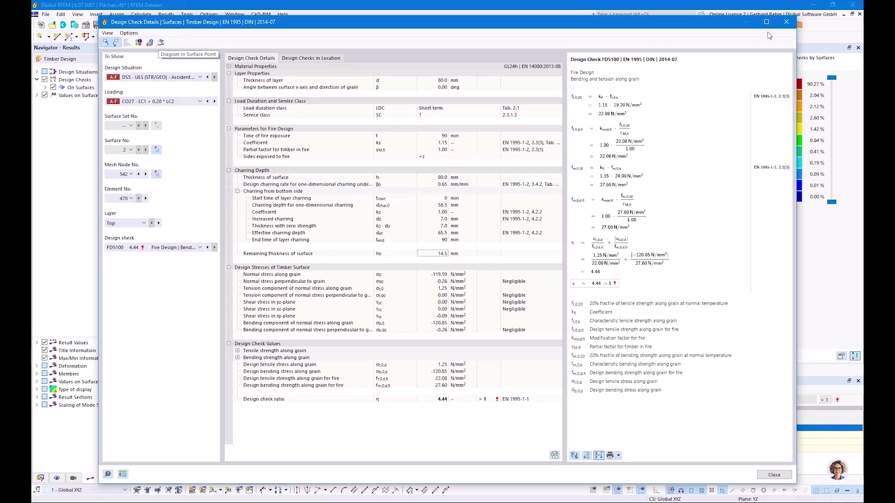
pyautogui.click(787, 22)
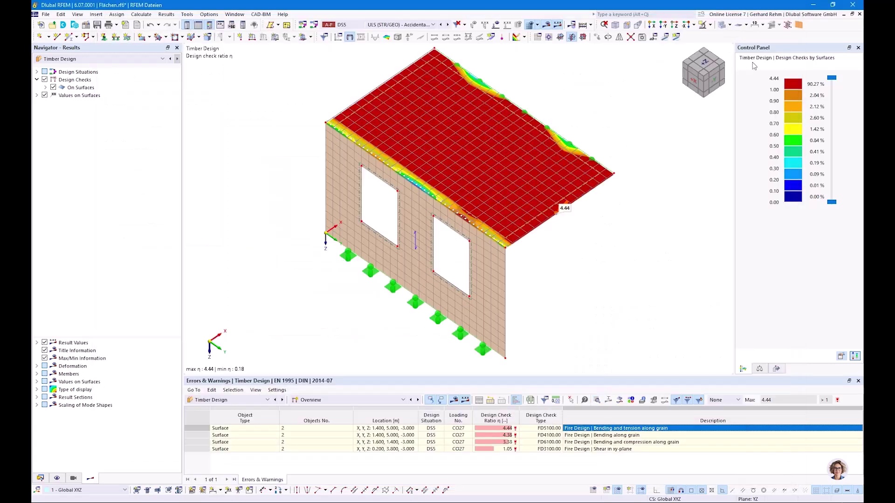
# - View the through-thickness result diagram at surface 2's governing point, first as design ratio and then as normal stress along grain
pyautogui.click(619, 401)
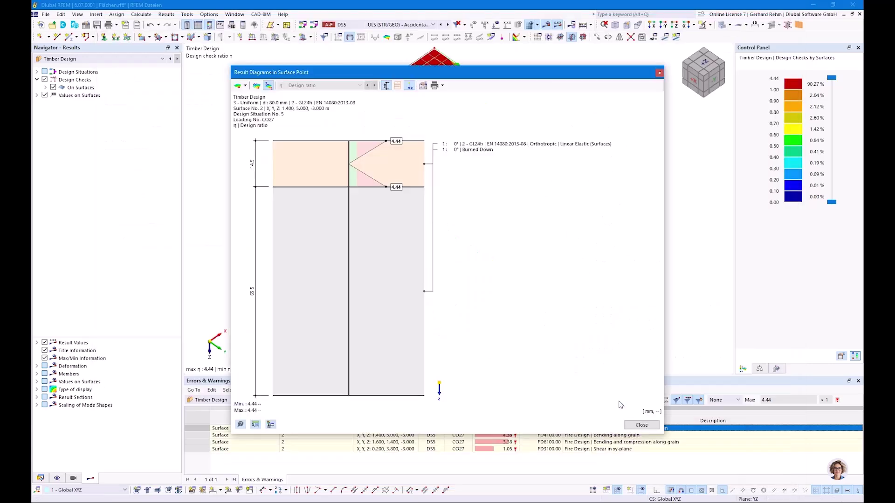
pyautogui.click(245, 86)
pyautogui.click(255, 107)
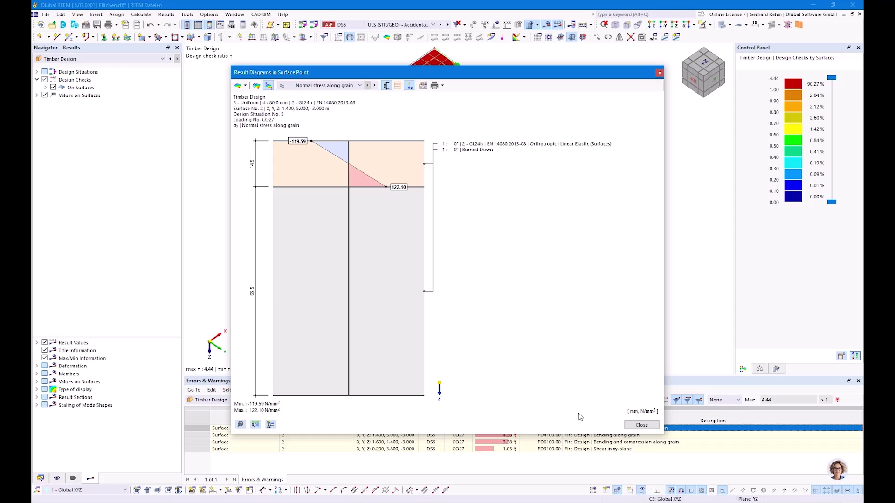
pyautogui.click(642, 425)
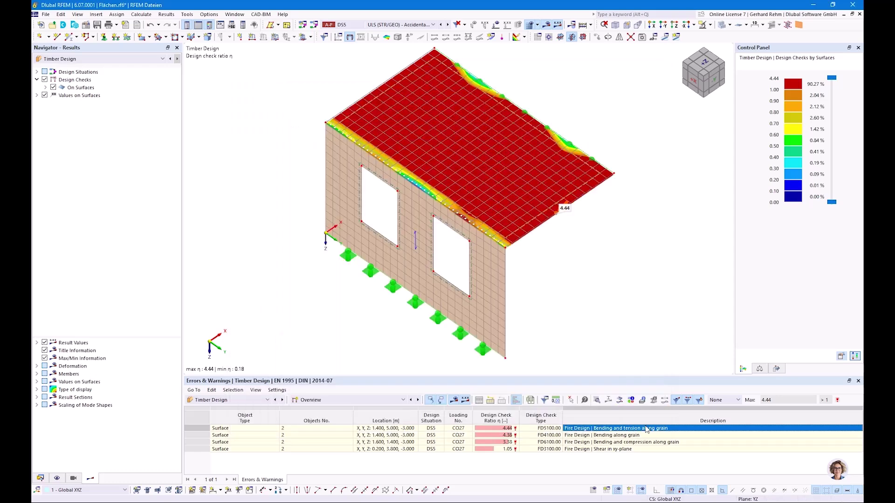
# - Bring up the model data, switch to the PowerPoint presentation and advance to the slide on initially protected components
pyautogui.click(39, 479)
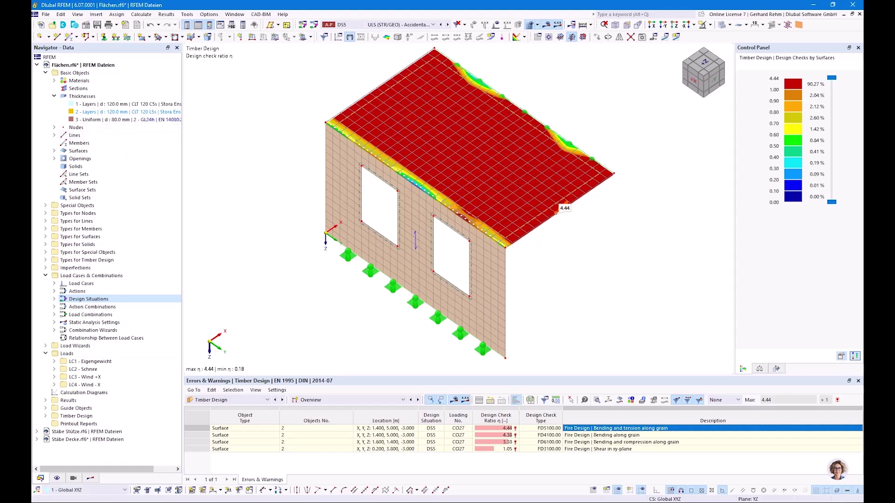
pyautogui.moveTo(148, 502)
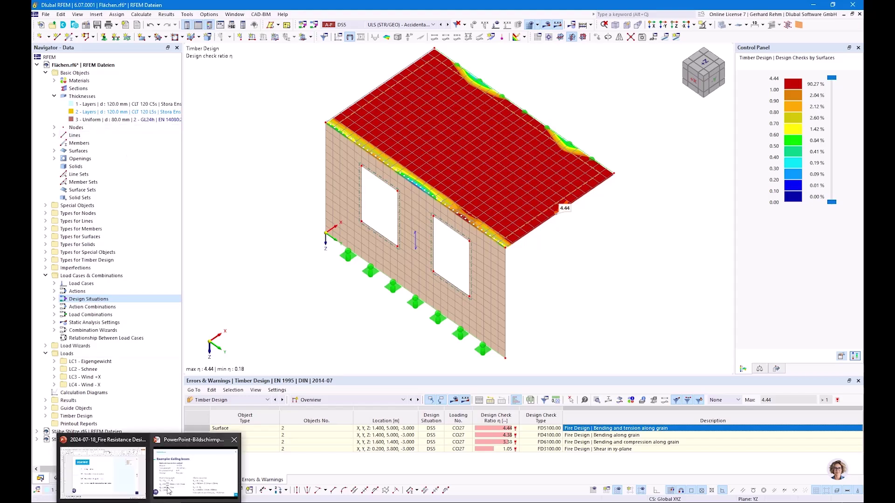
pyautogui.click(196, 472)
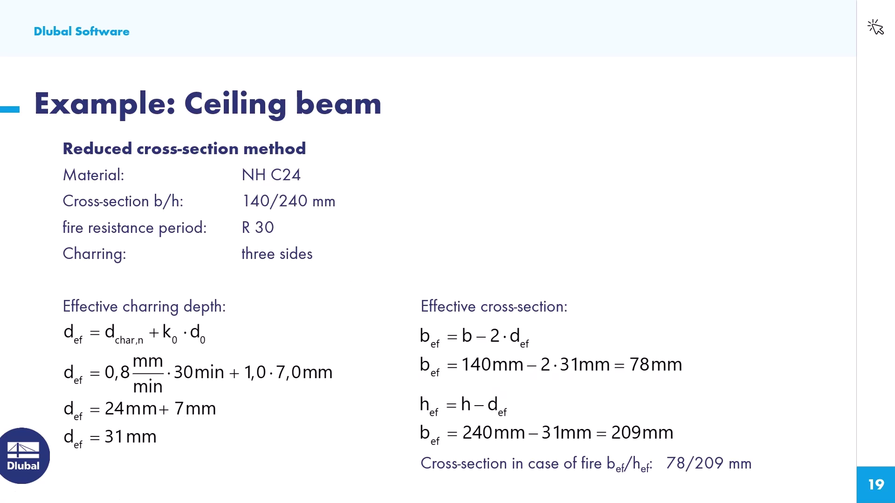
pyautogui.press('Right')
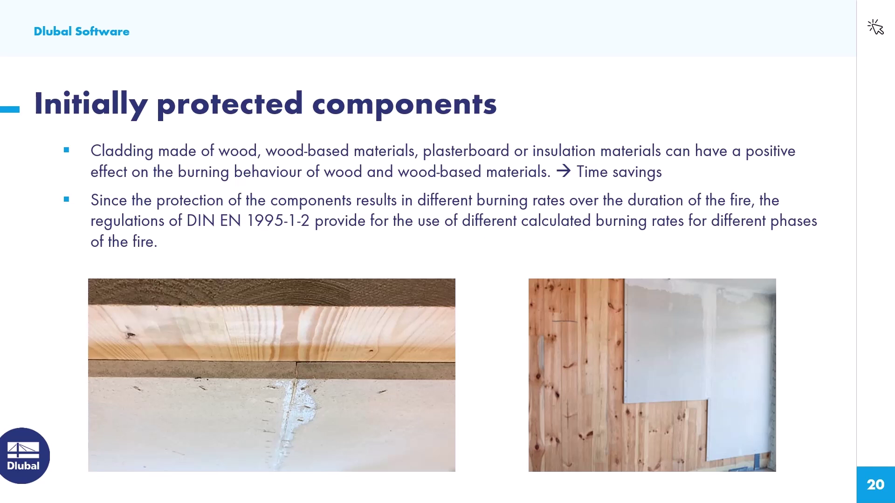
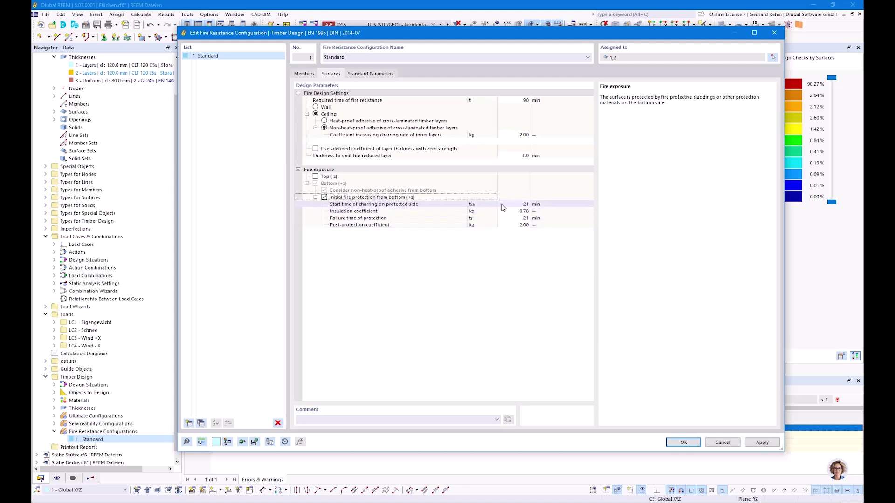
# - Go through the charring start time, insulation coefficient, failure time and post-protection coefficient of the bottom-side fire protection, then save and discard the outdated results
pyautogui.click(519, 205)
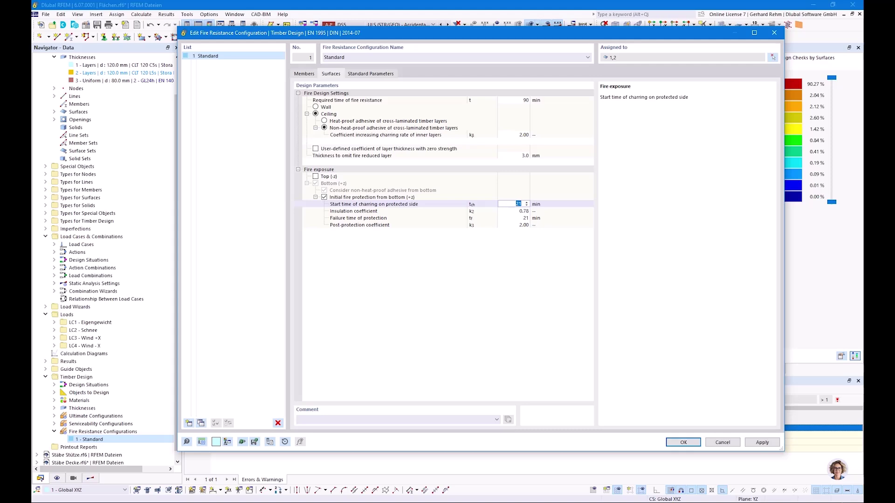
pyautogui.click(513, 211)
pyautogui.press('Down')
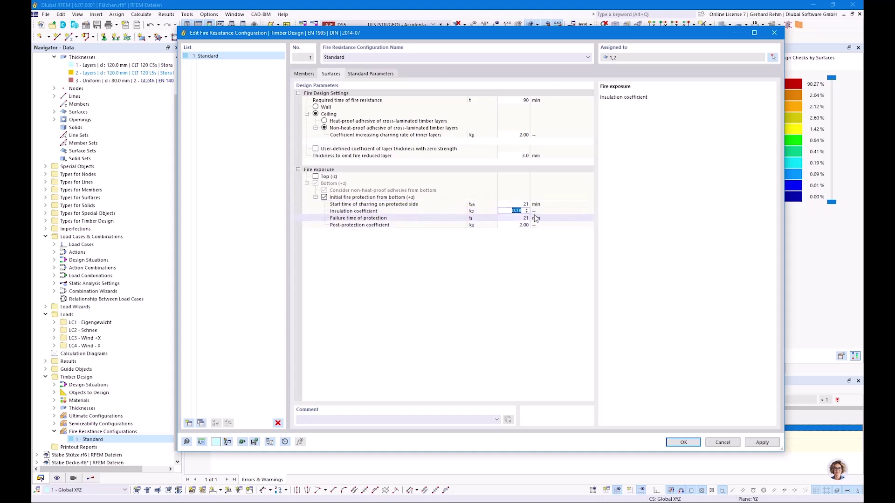
pyautogui.press('Up')
pyautogui.press('Down')
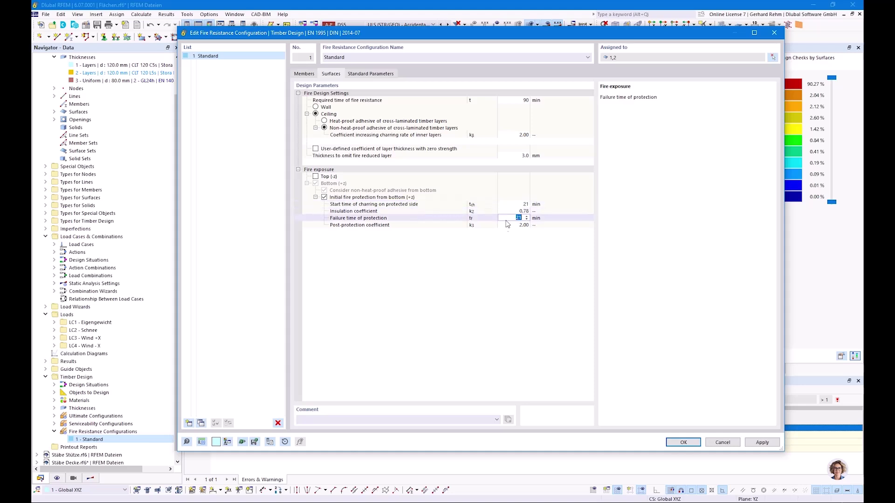
pyautogui.click(452, 225)
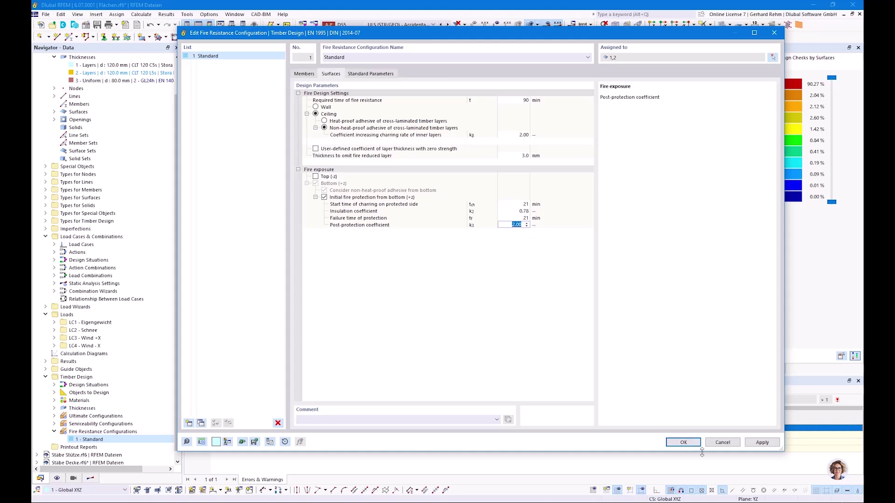
pyautogui.click(682, 444)
pyautogui.click(484, 327)
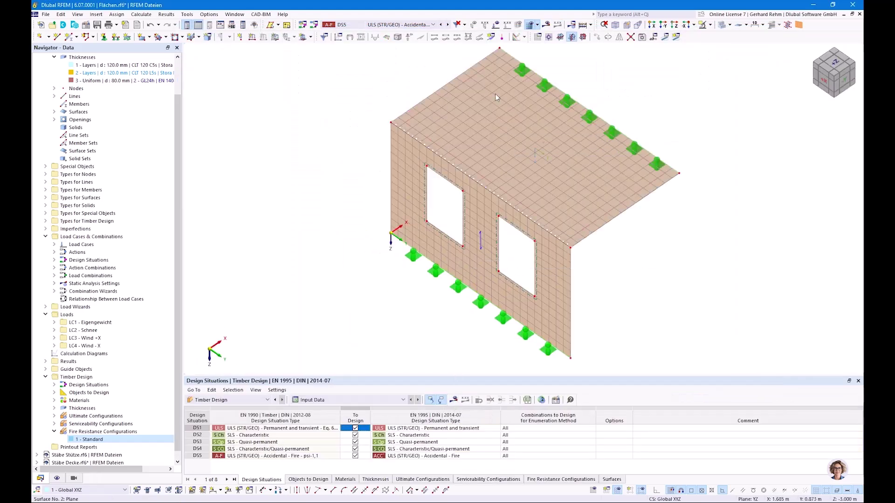
# - Rerun the timber design for the accidental fire situation DS5 and view the design ratio diagram at the governing roof surface point
pyautogui.click(433, 24)
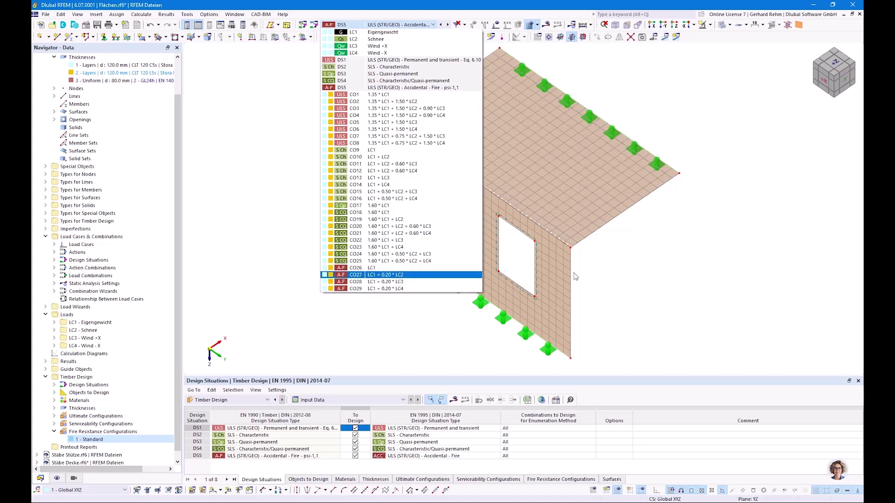
pyautogui.click(618, 296)
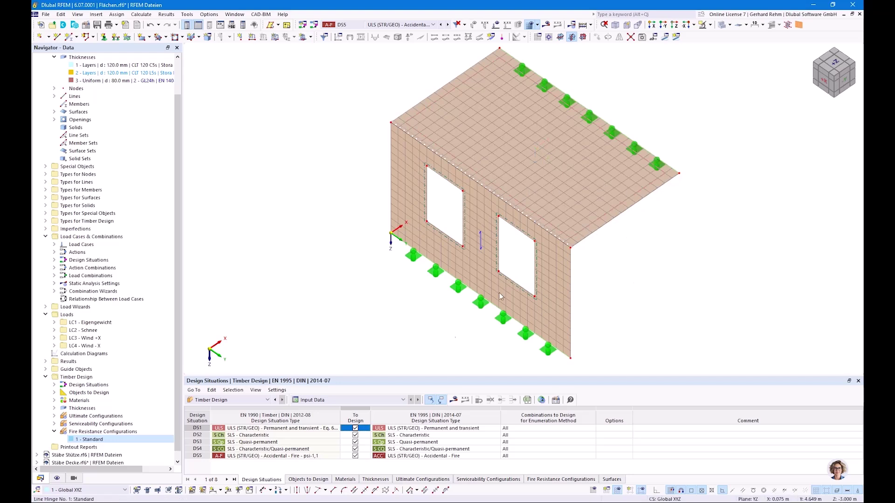
pyautogui.press('F5')
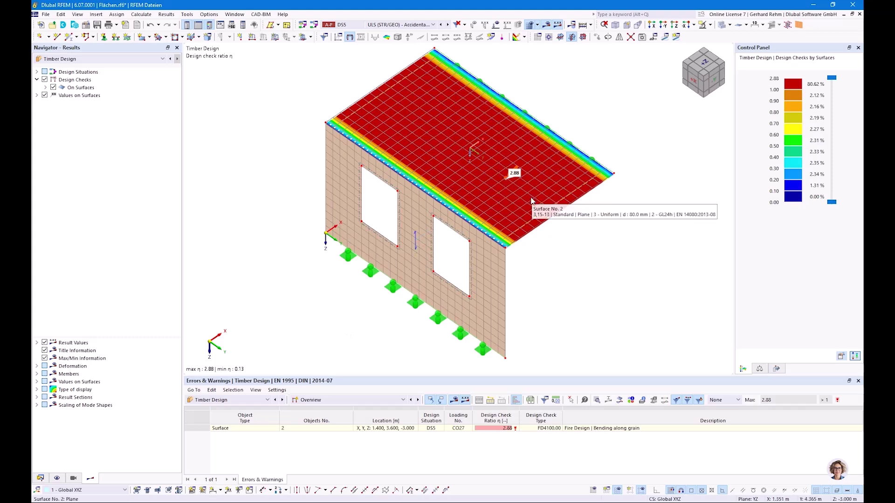
pyautogui.click(620, 400)
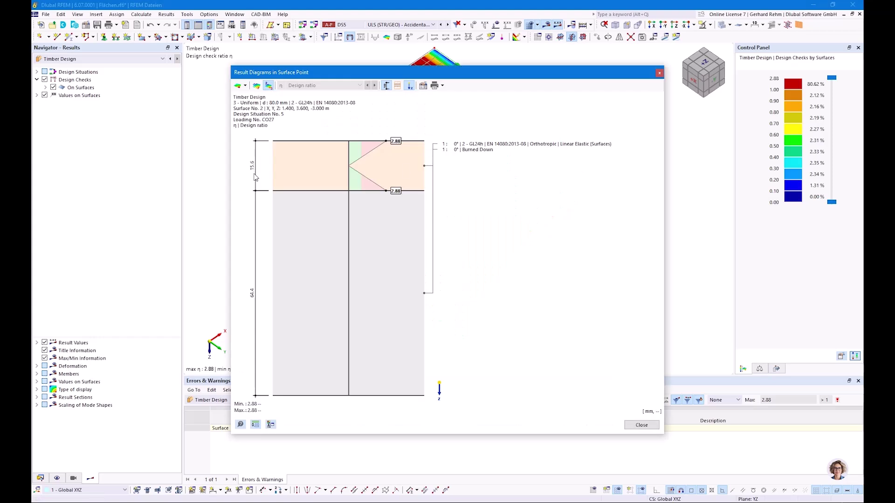
pyautogui.click(659, 73)
# - Reopen the Standard fire resistance configuration and set the surface's failure time of protection to 31,5 min
pyautogui.click(40, 478)
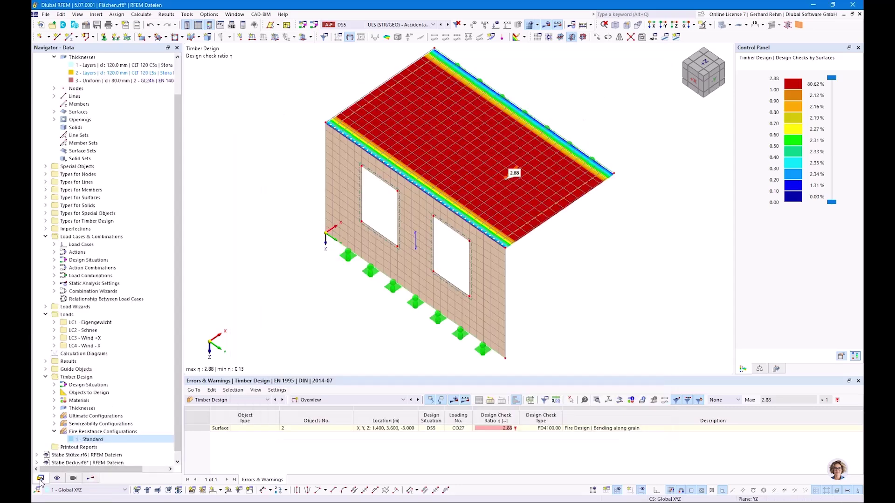
pyautogui.doubleClick(90, 439)
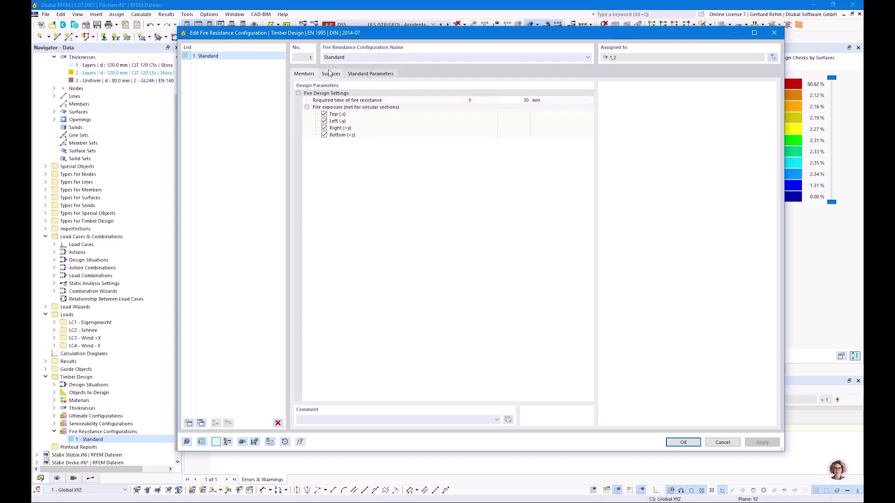
pyautogui.click(519, 218)
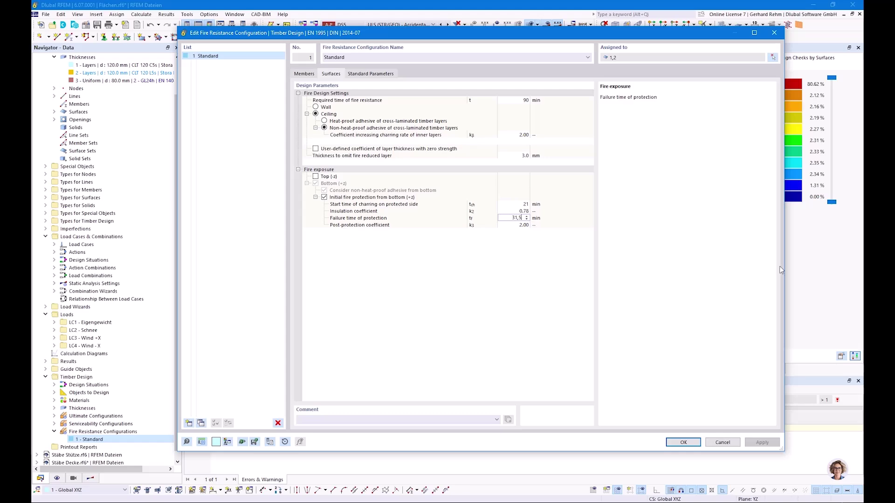
# - Switch to the PowerPoint presentation and look up the table for determining the failure time of gypsum plasterboard protection
pyautogui.moveTo(150, 495)
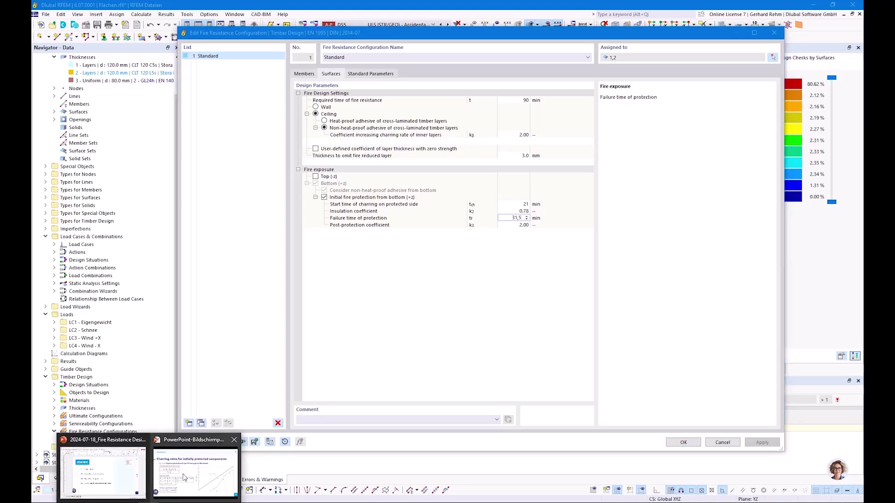
pyautogui.click(198, 455)
pyautogui.press('Left')
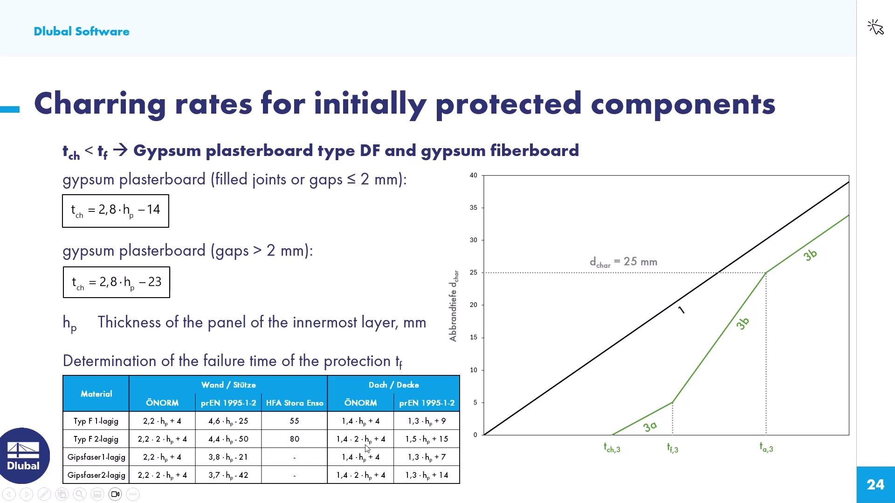
pyautogui.click(327, 445)
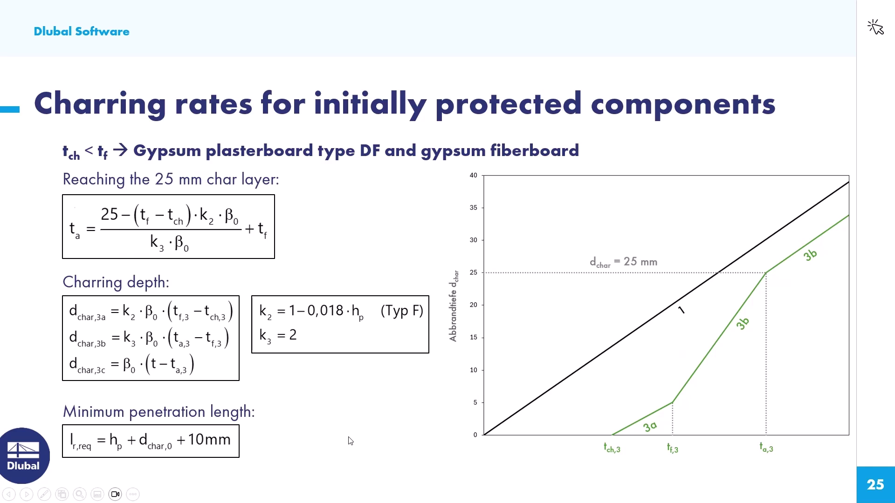
pyautogui.press('Left')
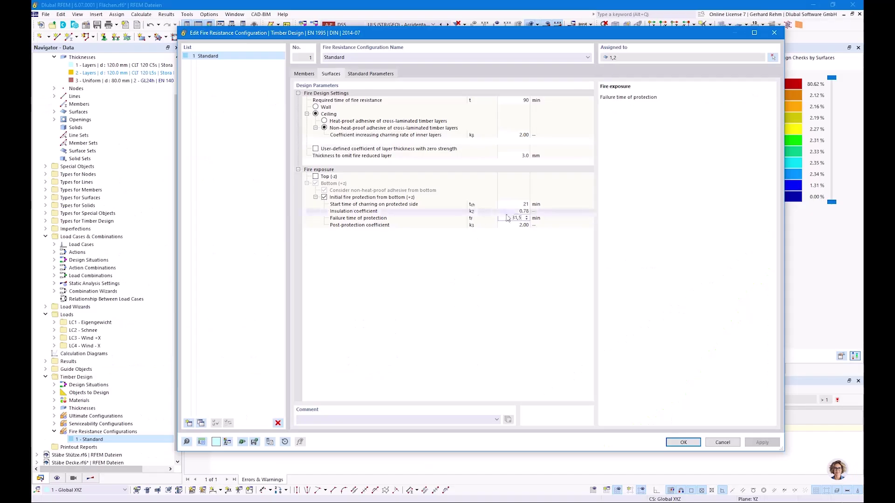
# - Set the failure time of protection to 39 min in the RFEM configuration, then save it and discard the outdated results
pyautogui.click(514, 218)
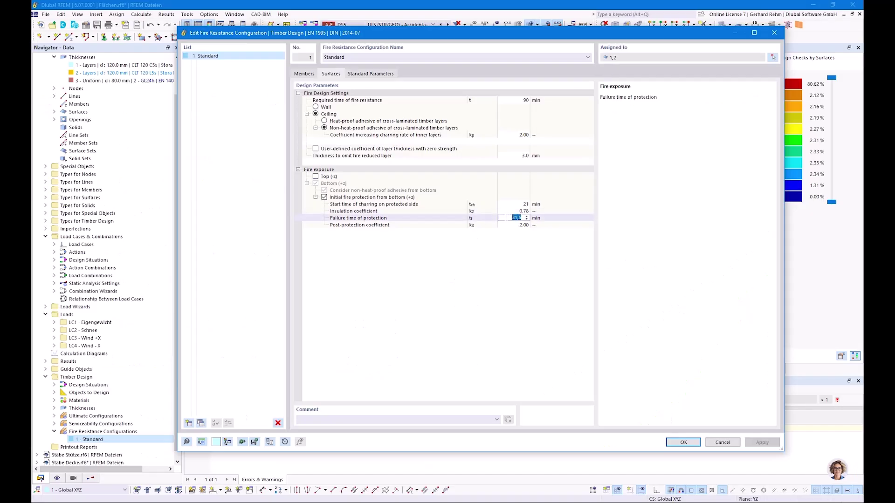
pyautogui.write('39')
pyautogui.press('Return')
pyautogui.click(683, 443)
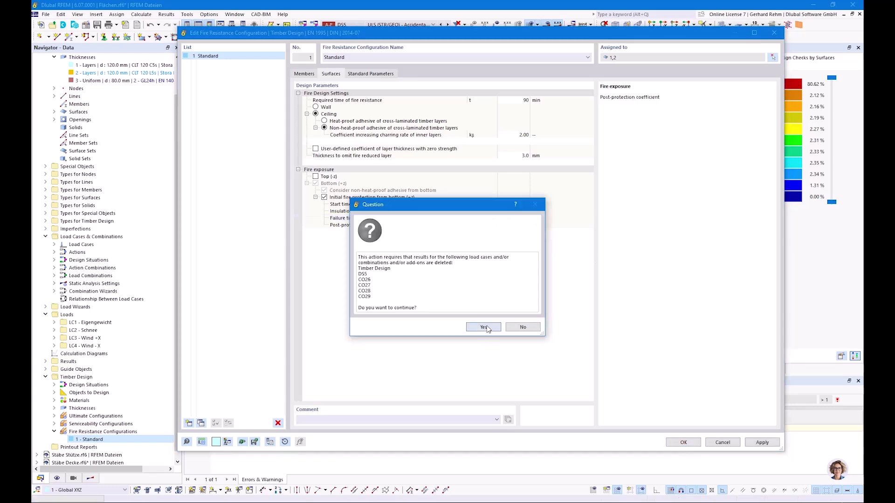
pyautogui.click(484, 327)
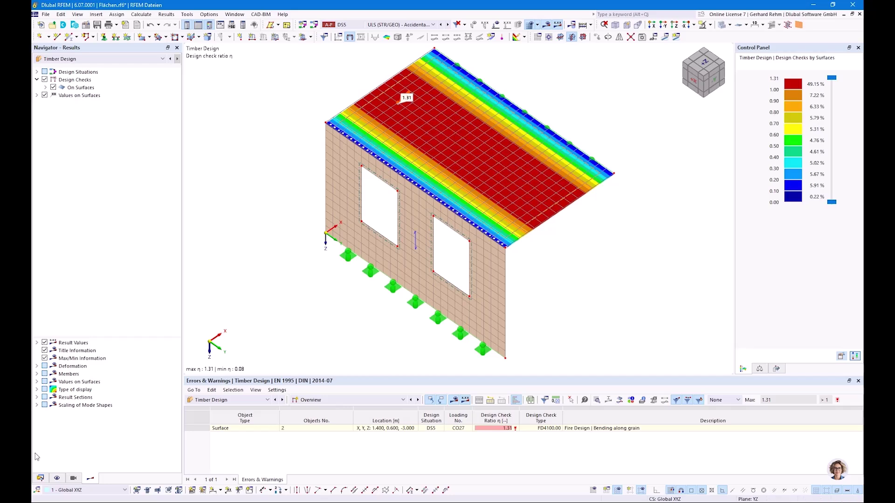
# - Bring up the model data and select the uniform 80 mm GL24h thickness
pyautogui.click(40, 479)
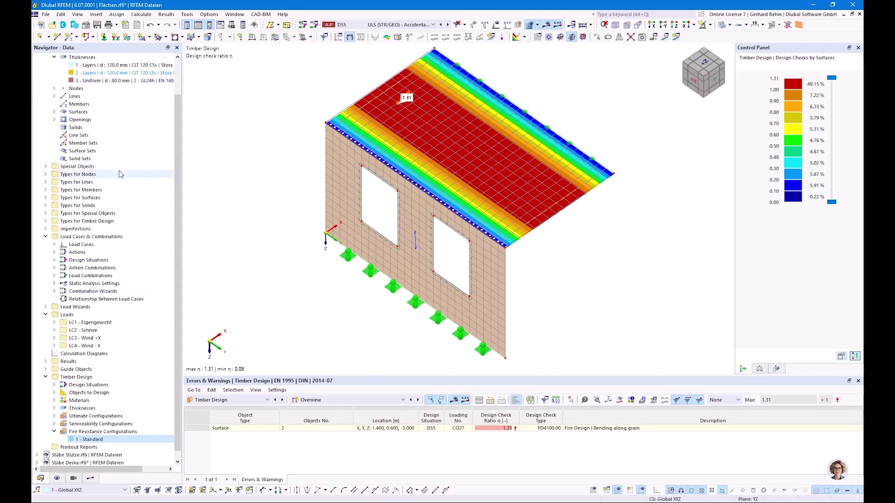
pyautogui.click(114, 82)
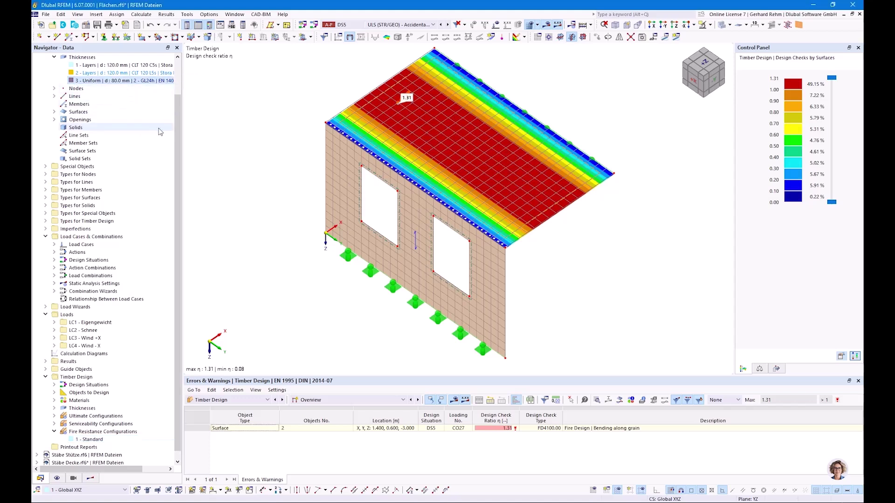
pyautogui.click(115, 82)
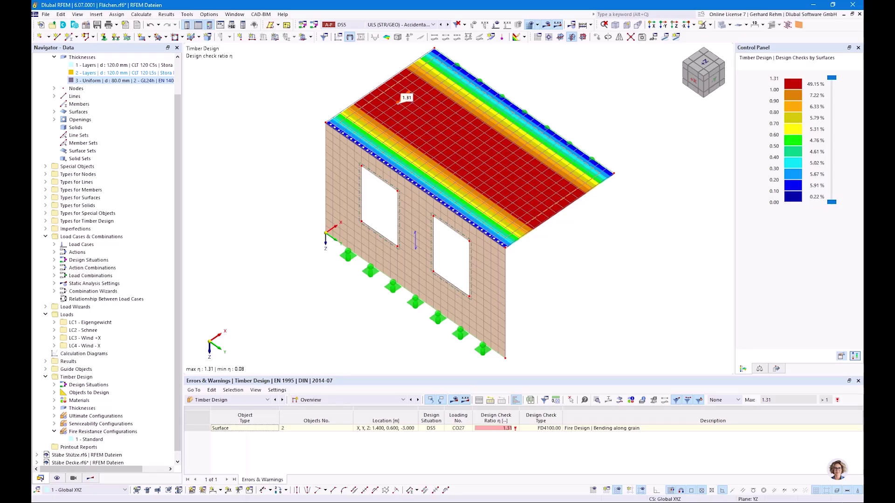
# - Switch to the PowerPoint presentation and advance to the slide on charring rates of cross laminated timber
pyautogui.click(187, 466)
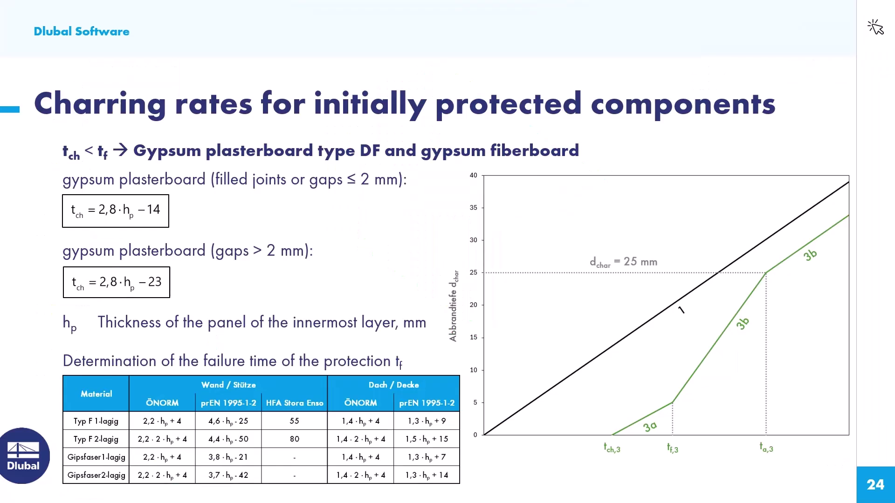
pyautogui.click(316, 289)
pyautogui.click(317, 289)
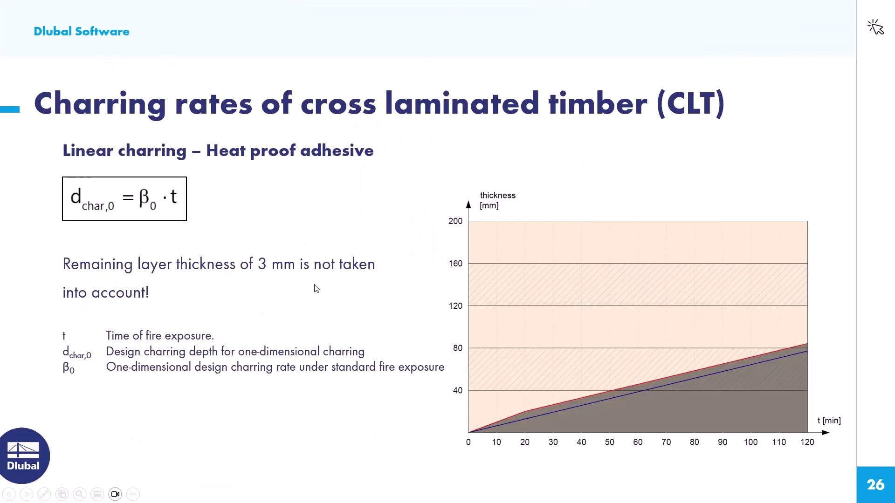